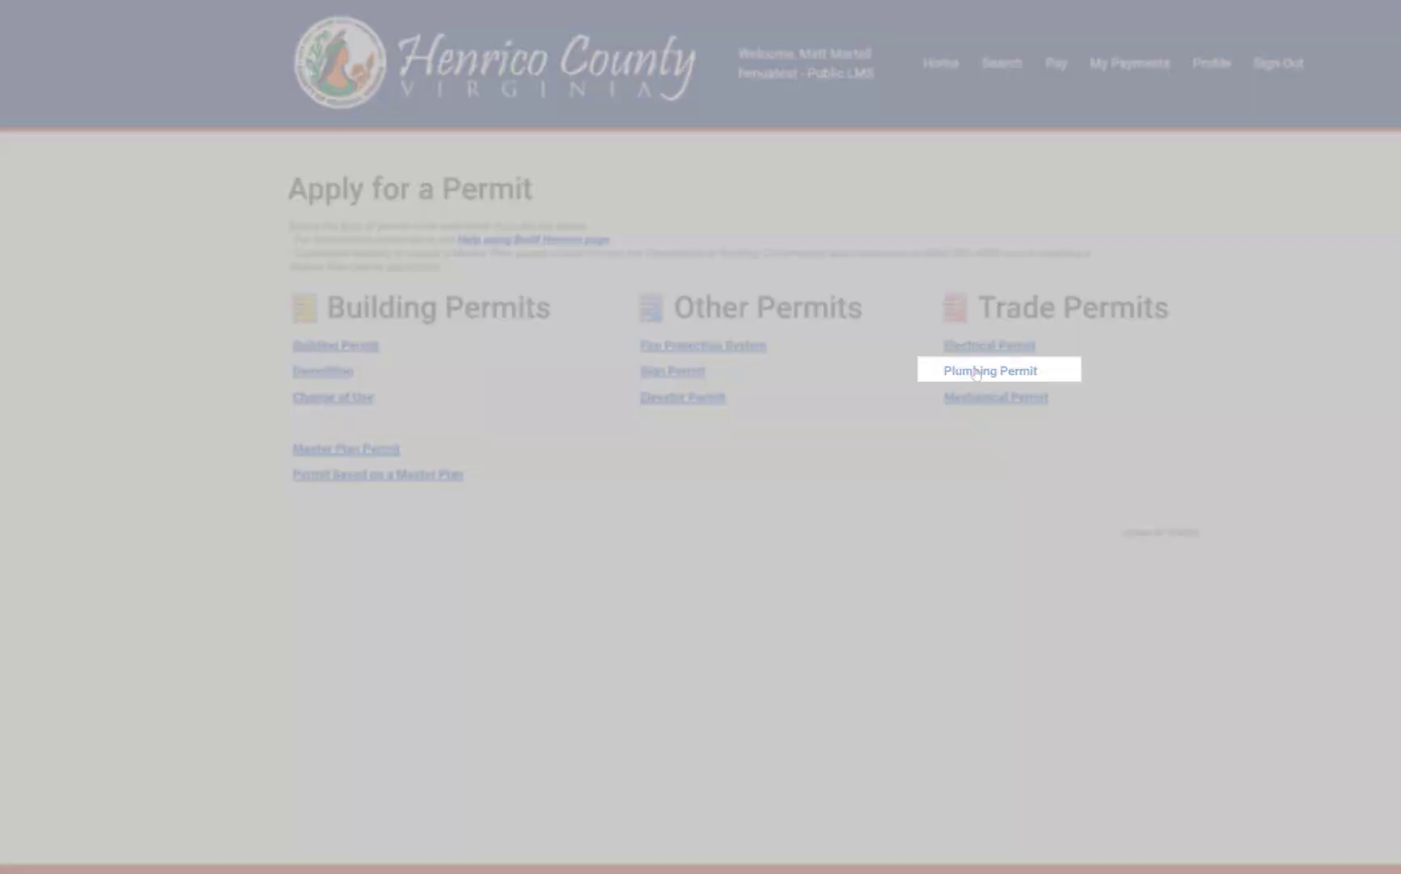
# Start a new Plumbing Permit draft from the Trade Permits list
pyautogui.click(976, 373)
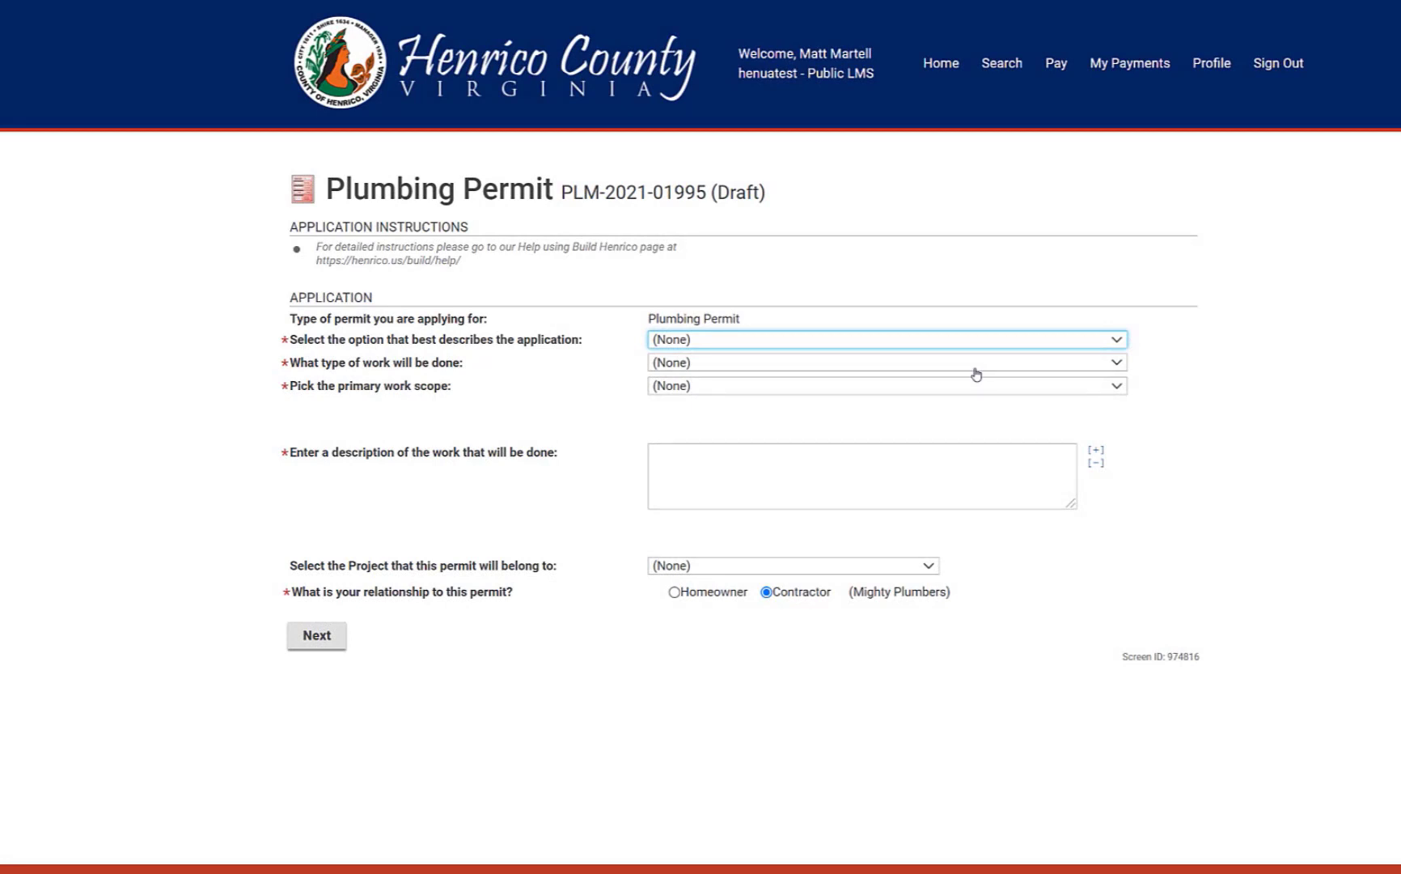
pyautogui.click(941, 343)
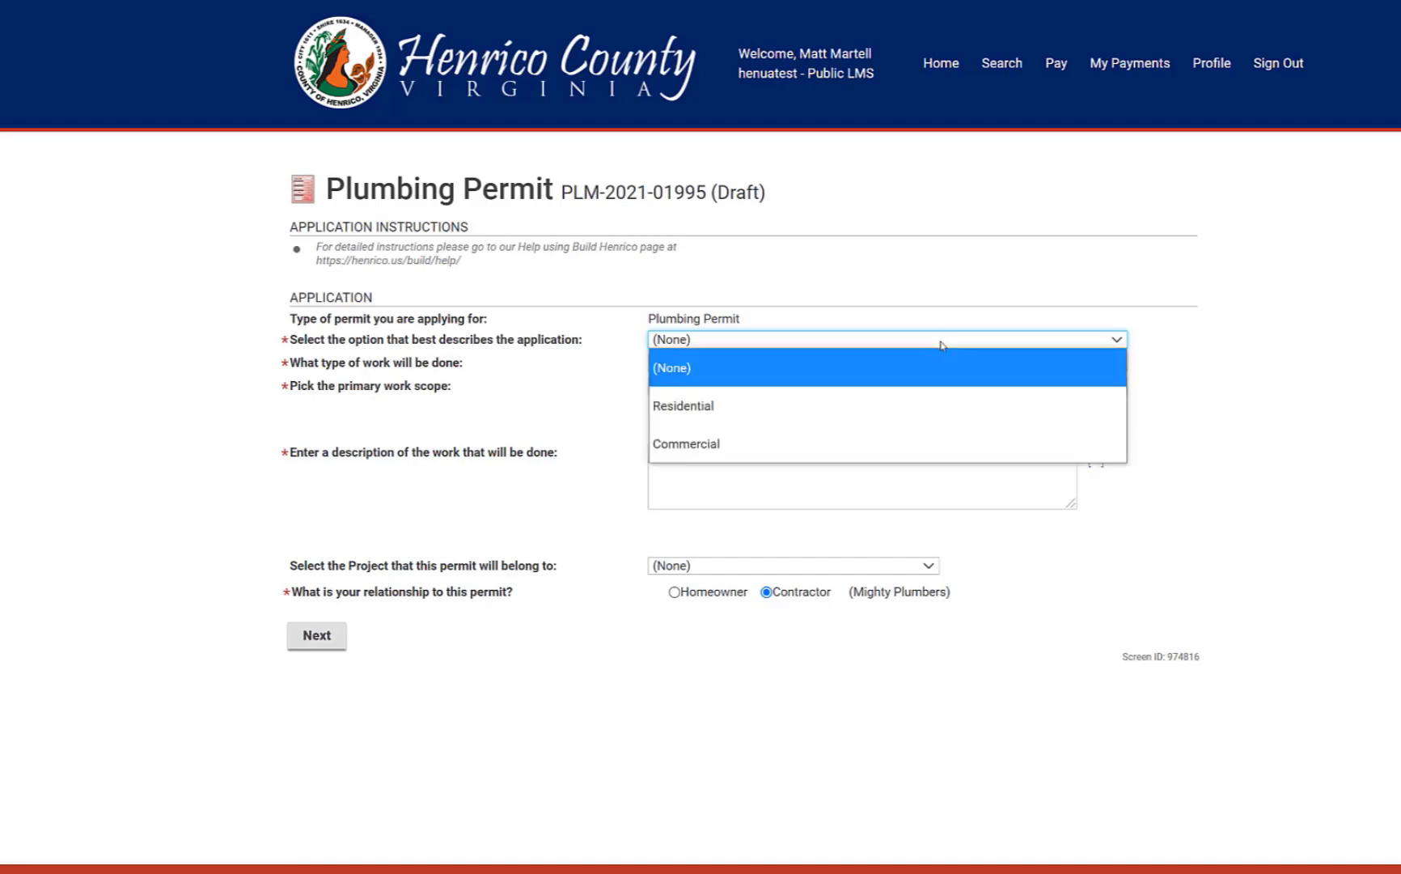
# Classify the application as Residential, New Installation, Dwelling/Home Installation
pyautogui.click(920, 412)
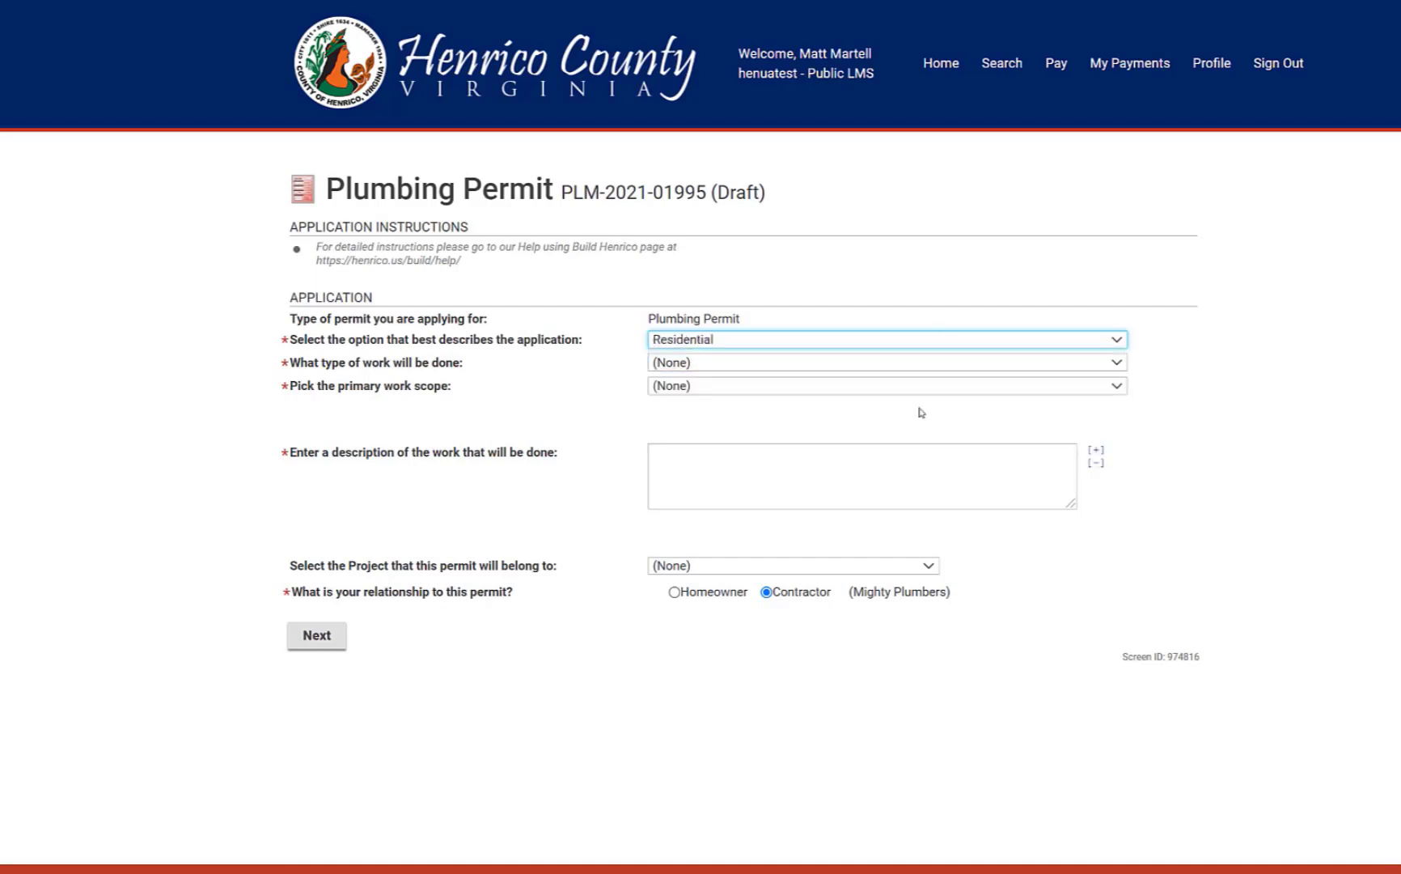
pyautogui.click(877, 367)
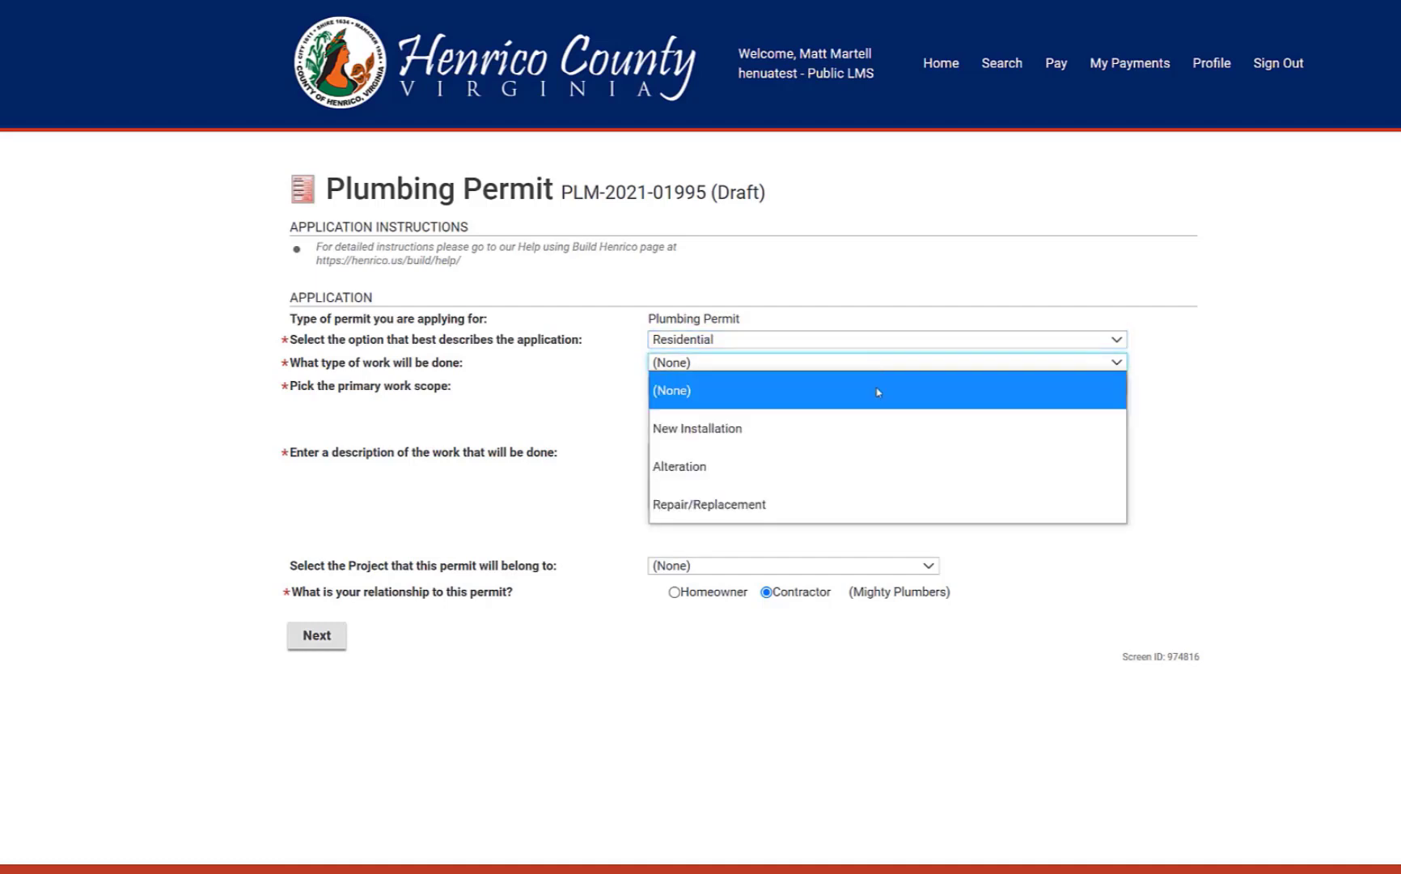
pyautogui.click(863, 432)
pyautogui.click(813, 388)
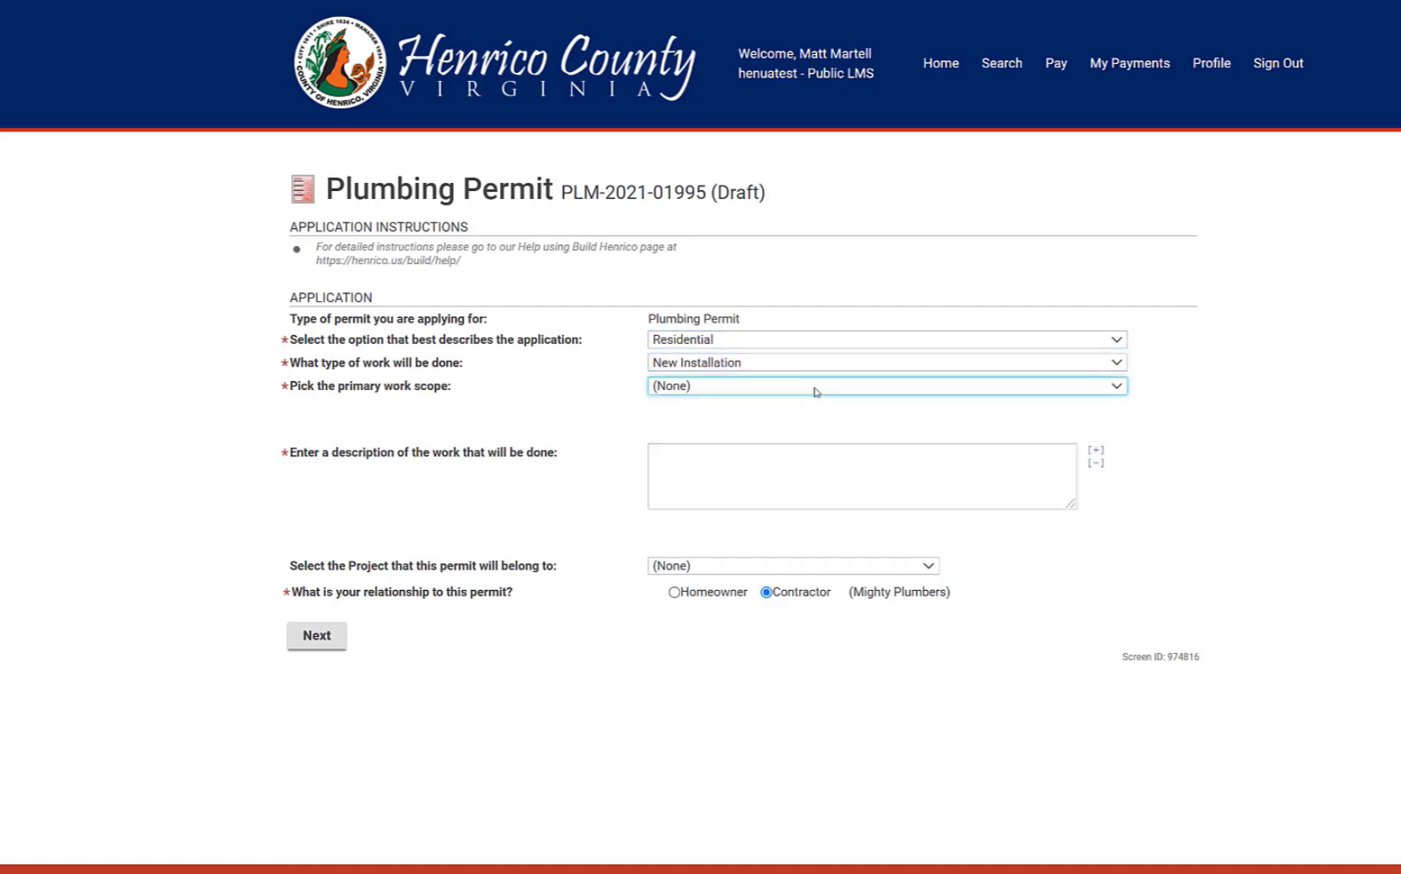
pyautogui.click(816, 388)
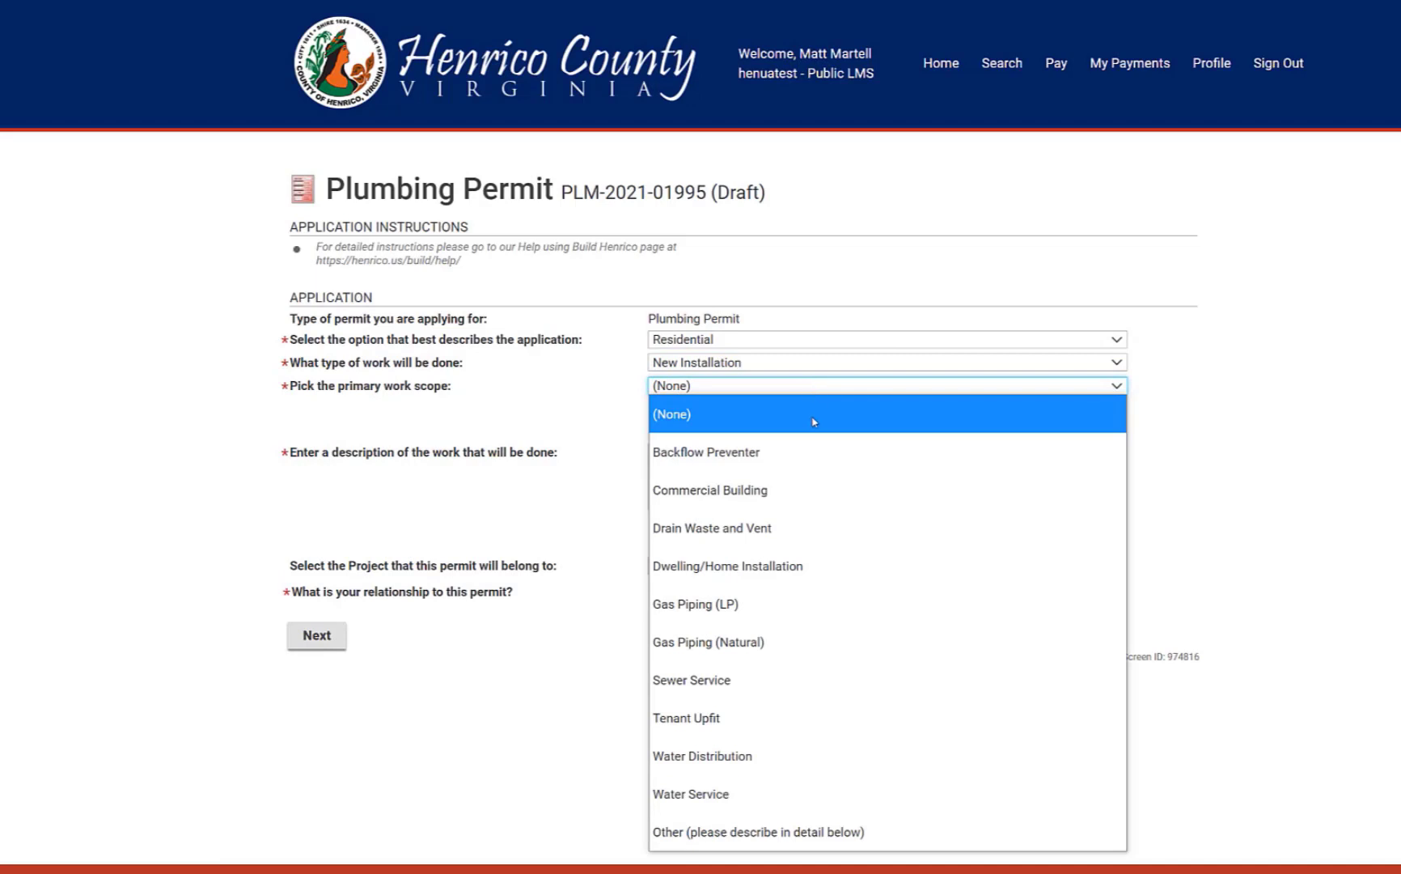
pyautogui.click(797, 566)
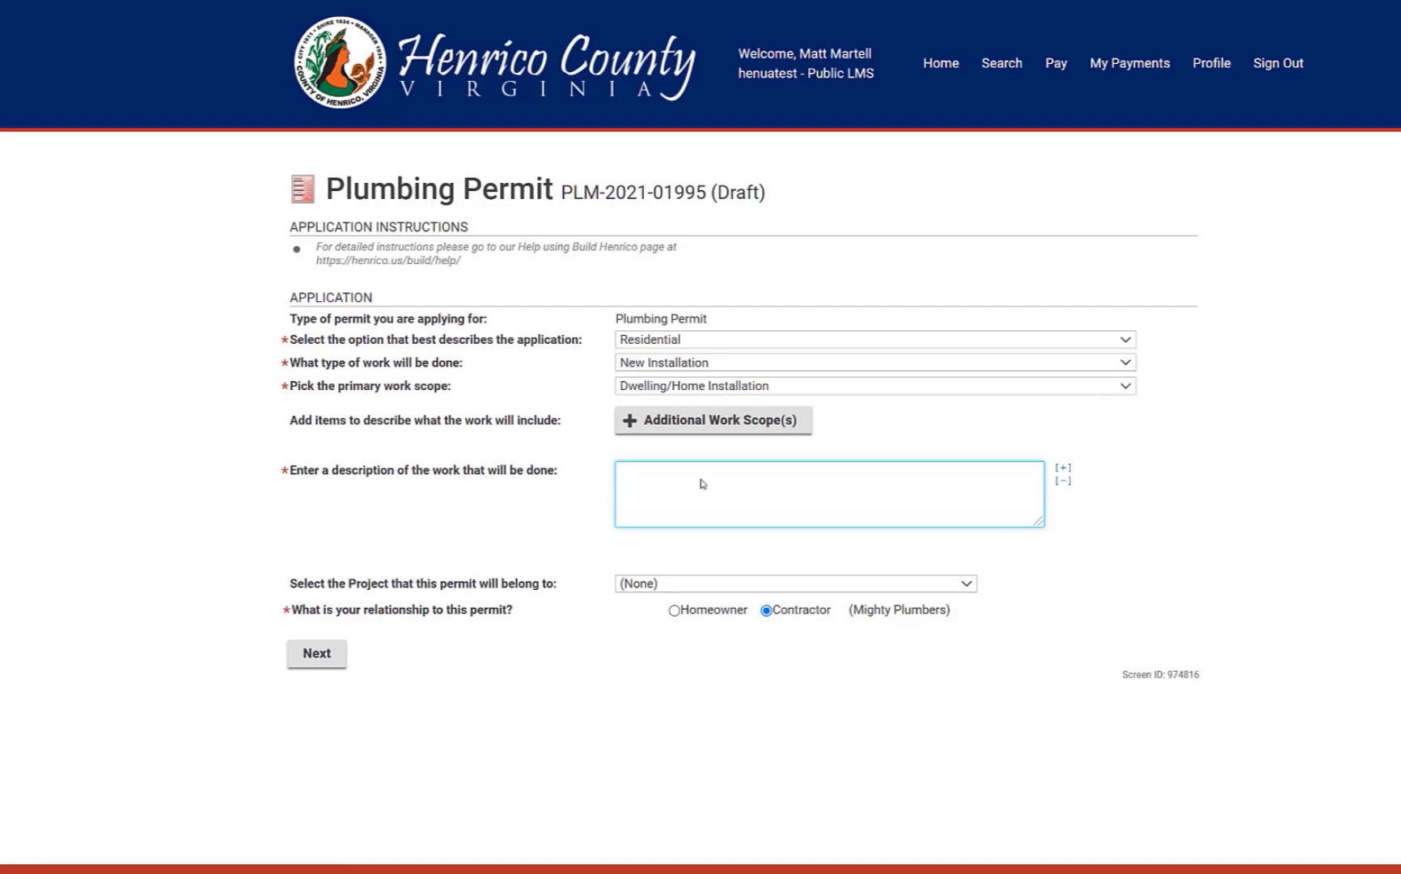
# Describe the work as 'Main floor of house' and continue to the Locations page
pyautogui.write('Main floor of house')
pyautogui.click(562, 500)
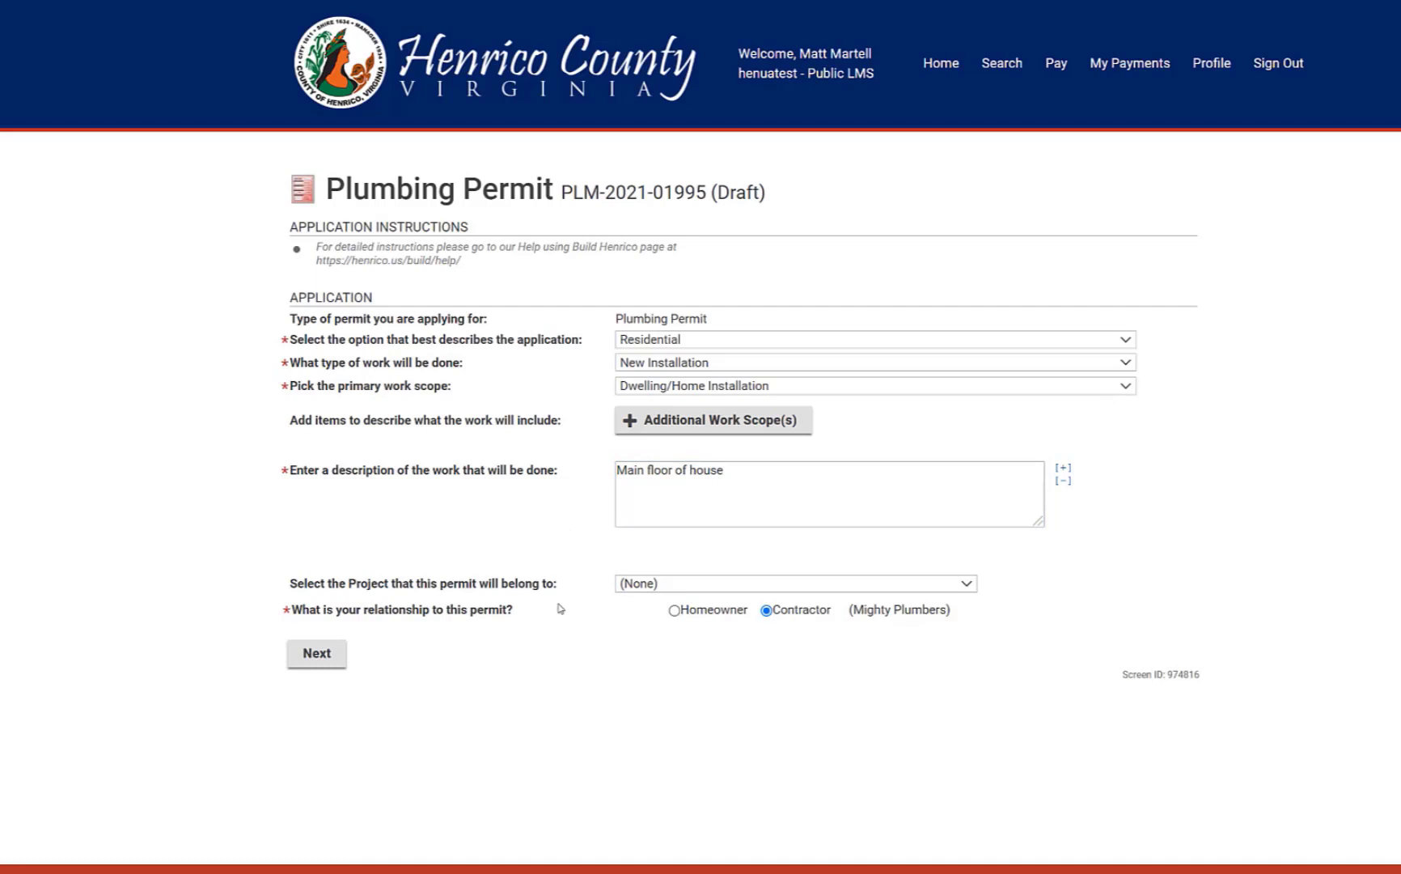
pyautogui.click(321, 658)
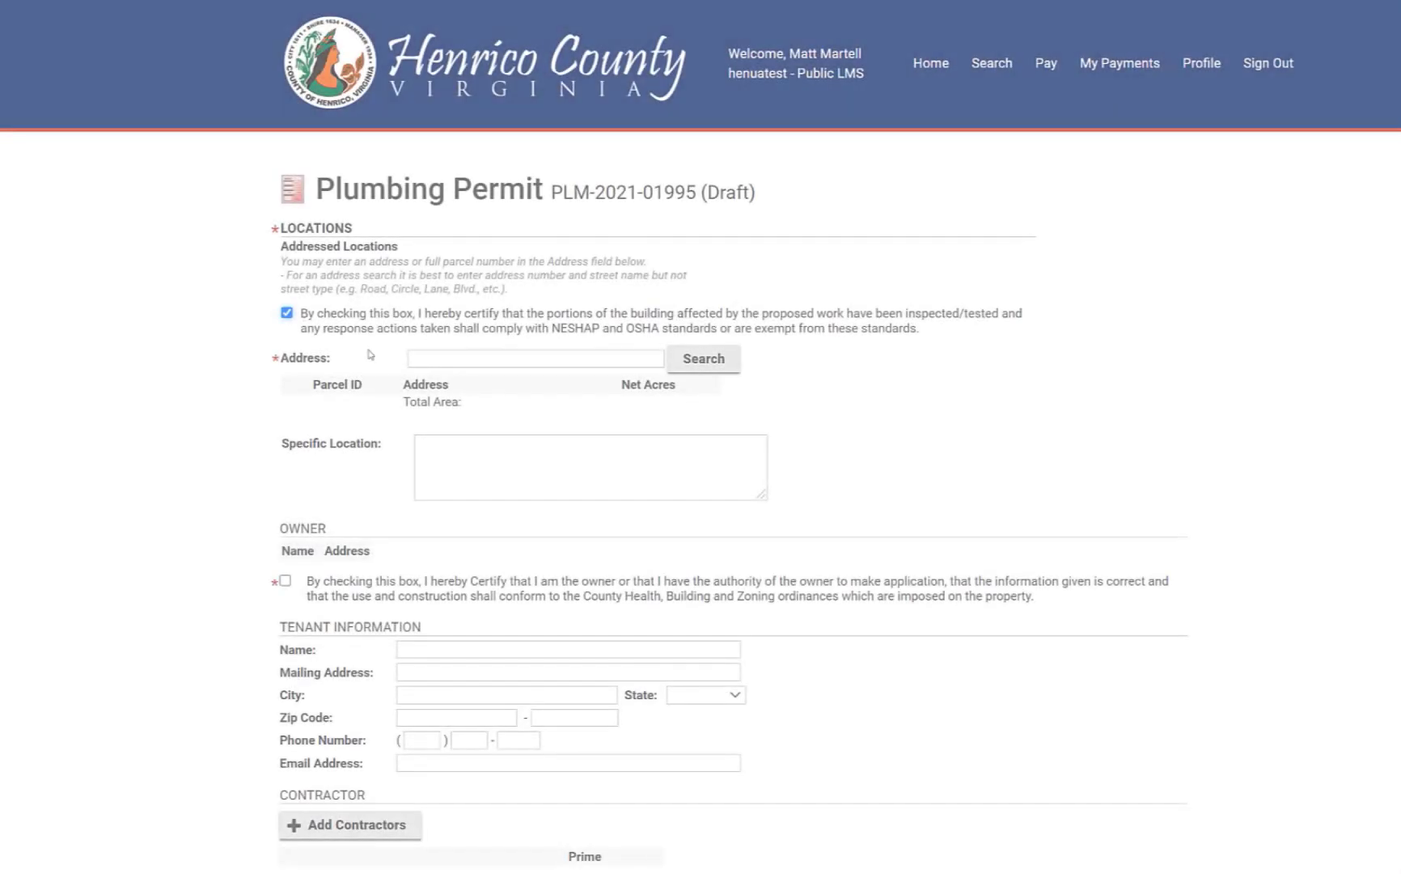
pyautogui.click(477, 358)
pyautogui.write('4')
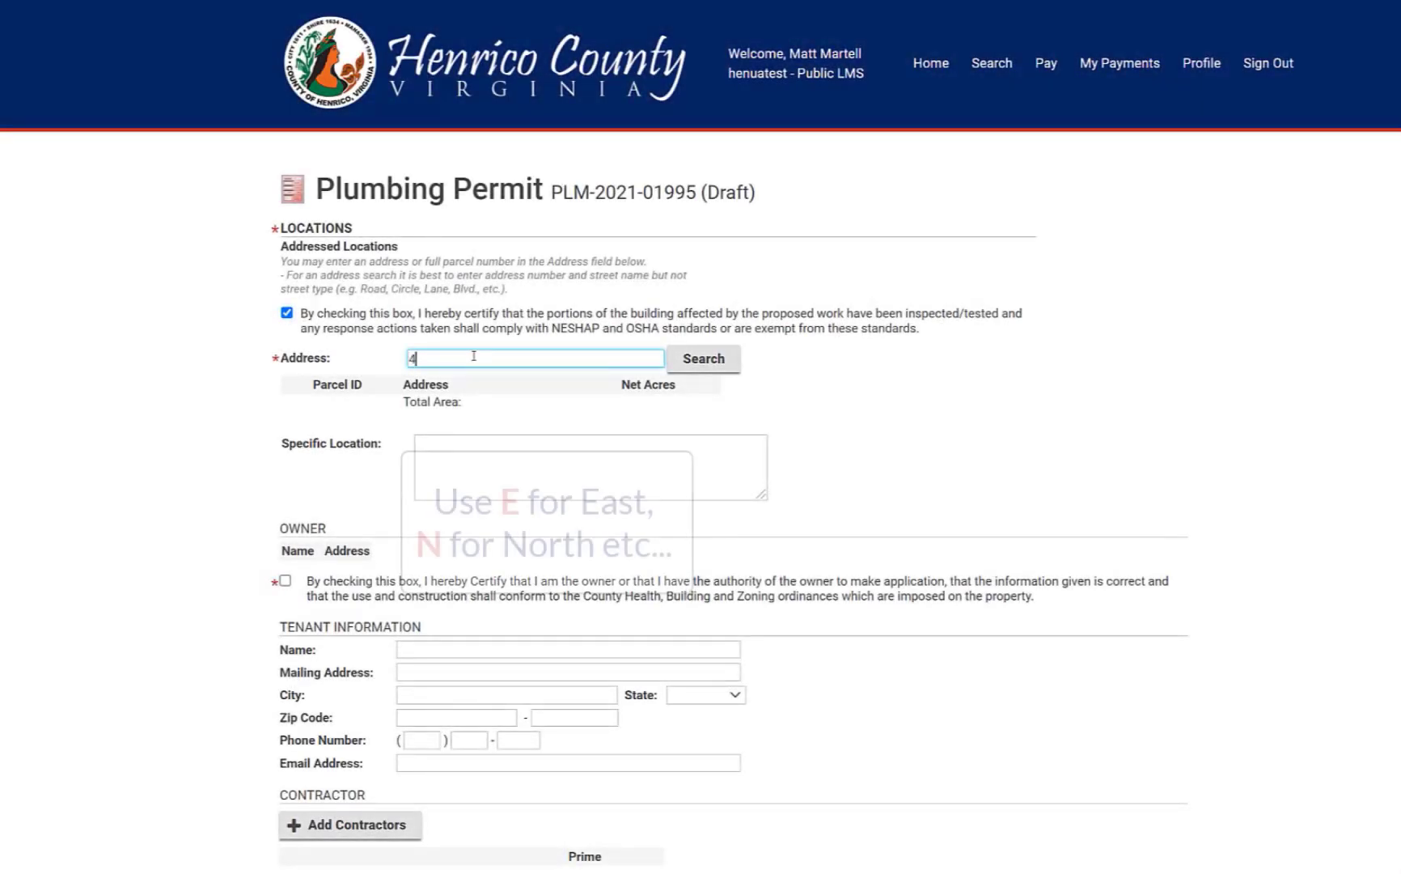
pyautogui.write('301 ')
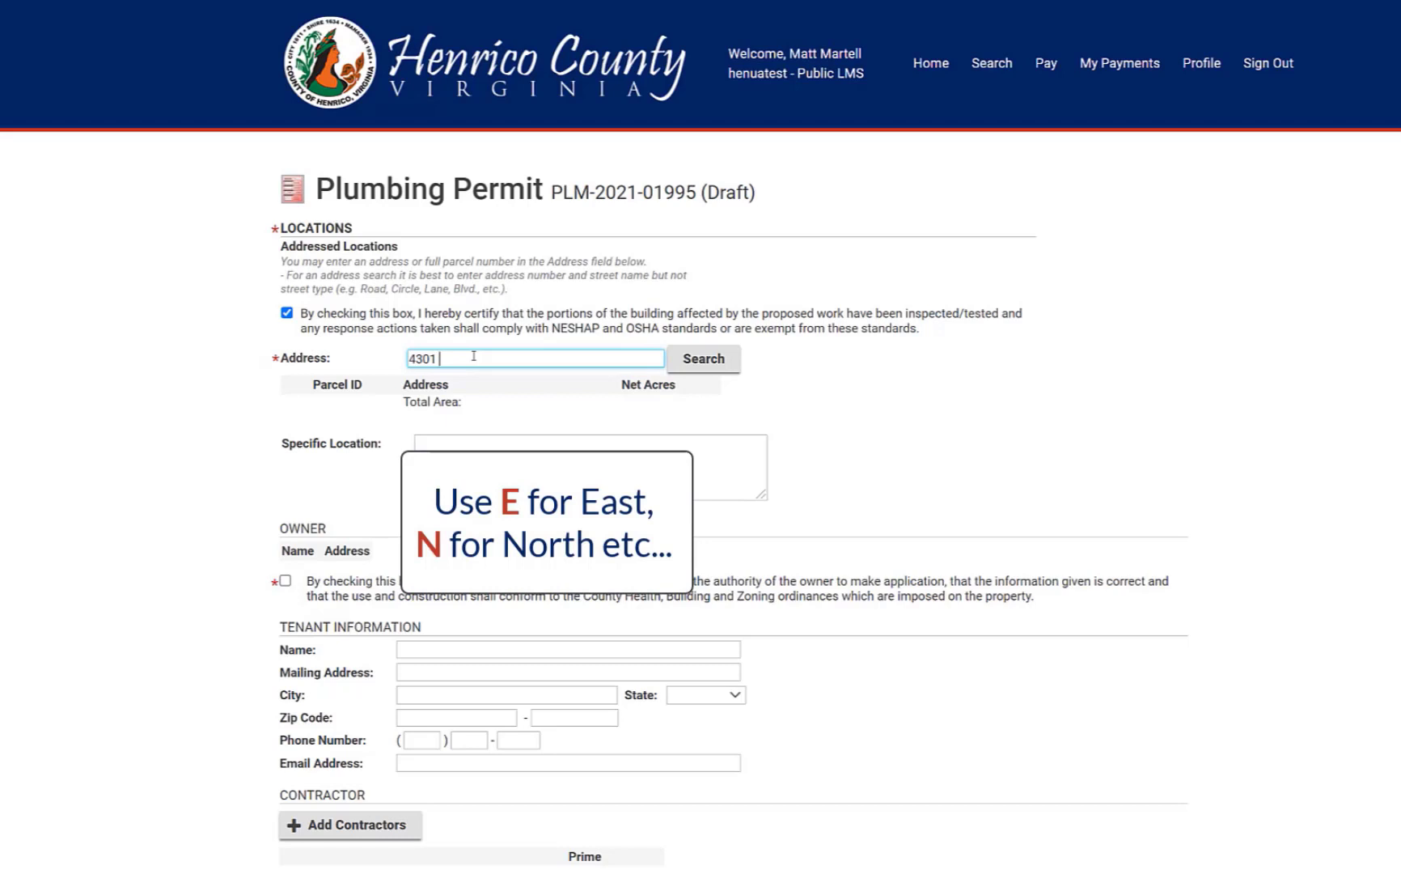
pyautogui.write('E Parham')
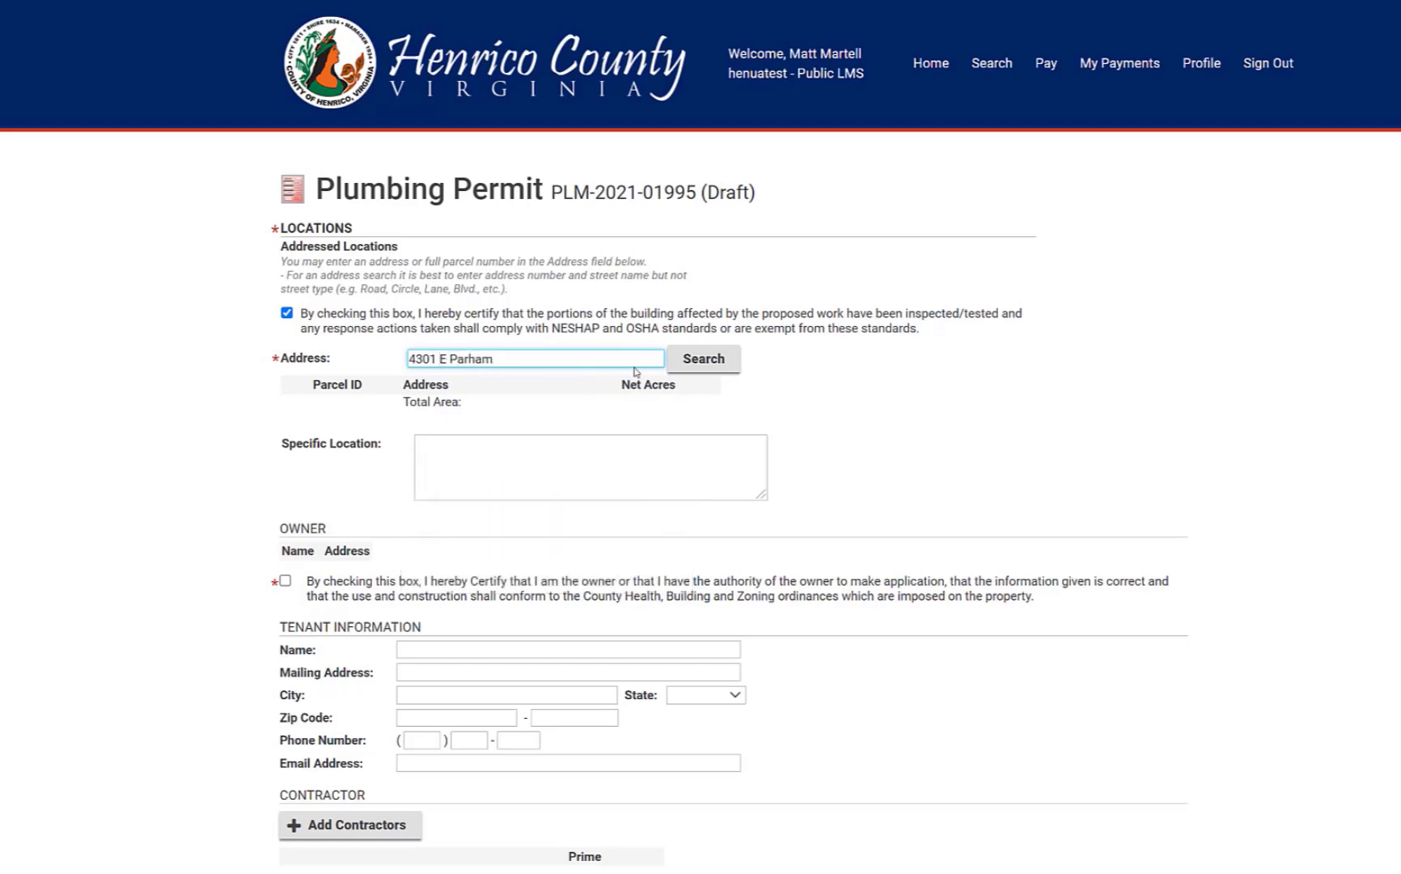
pyautogui.click(691, 360)
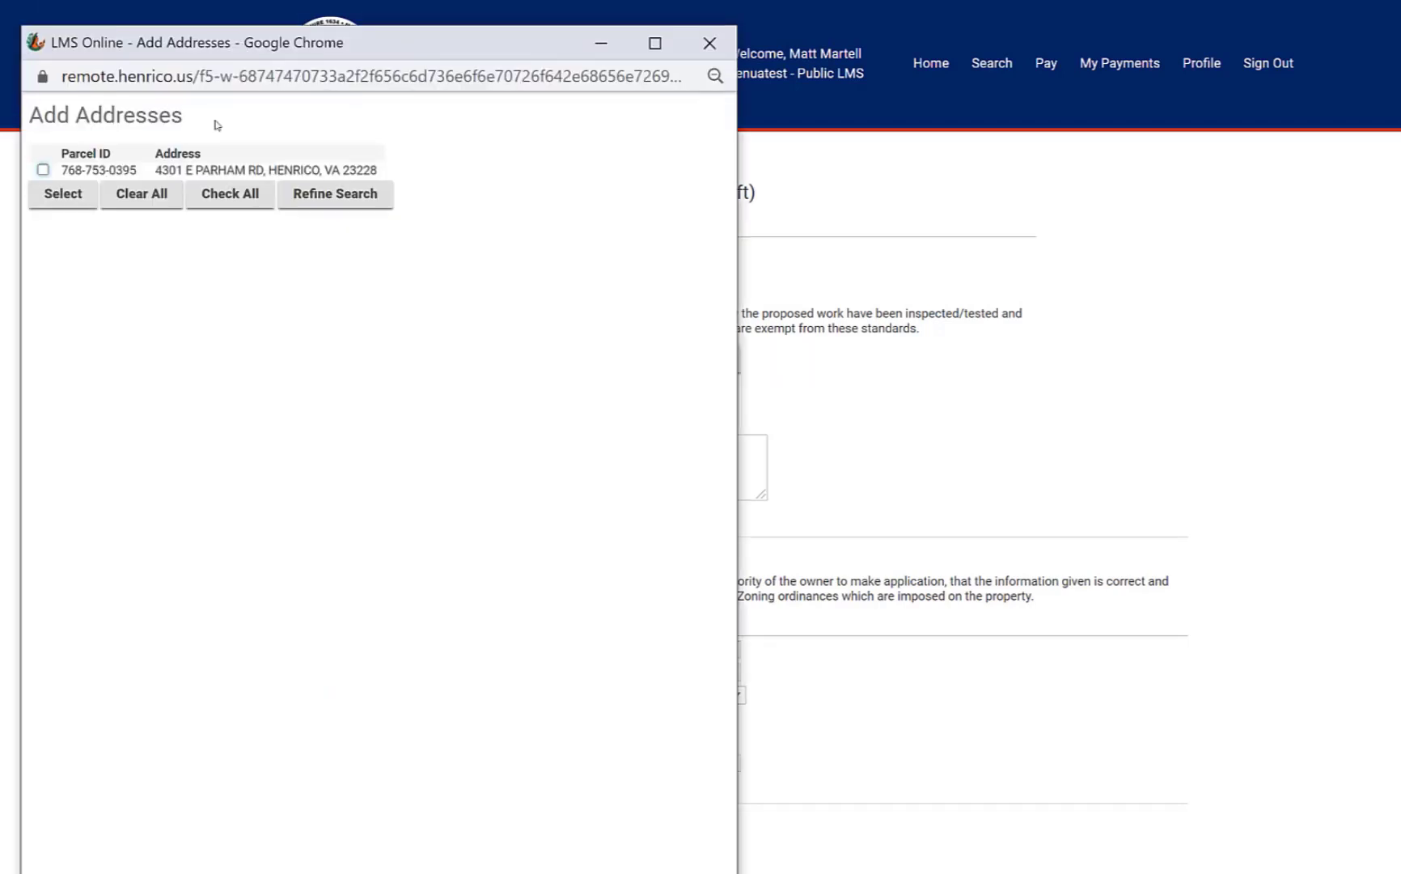
pyautogui.click(43, 169)
pyautogui.click(63, 194)
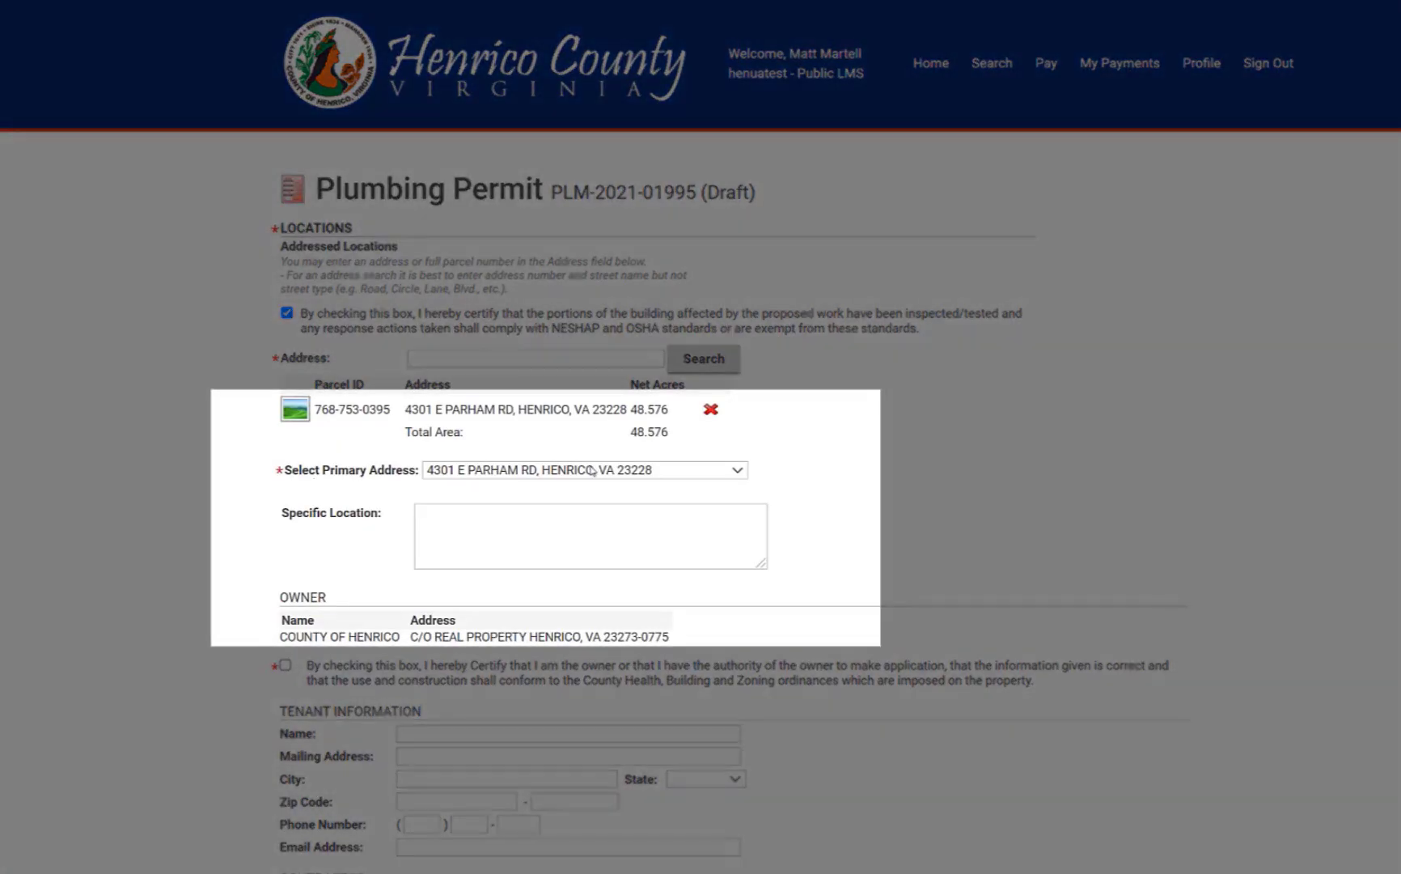
pyautogui.click(593, 472)
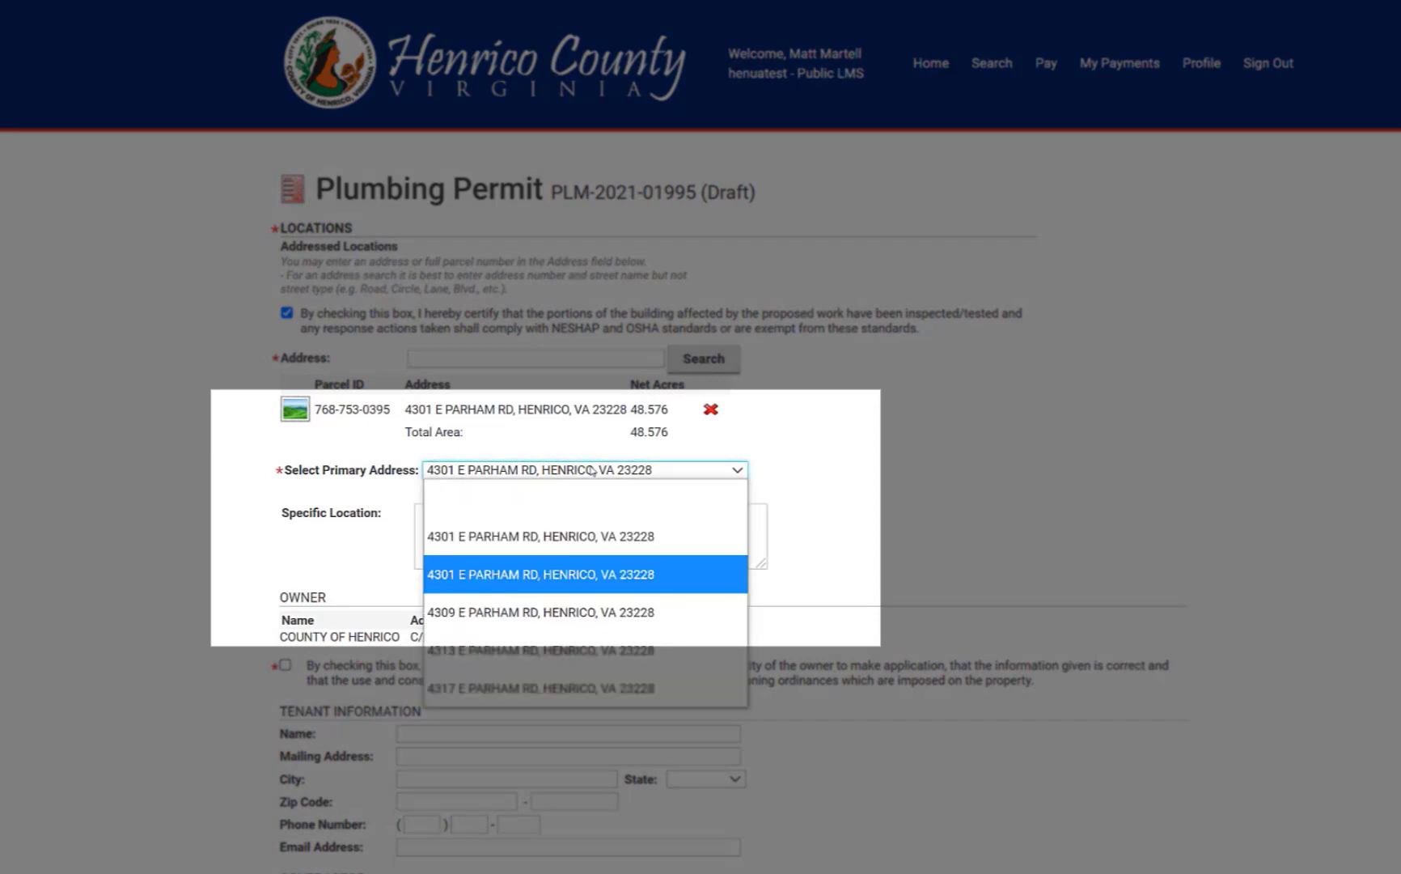
pyautogui.click(577, 530)
pyautogui.click(569, 525)
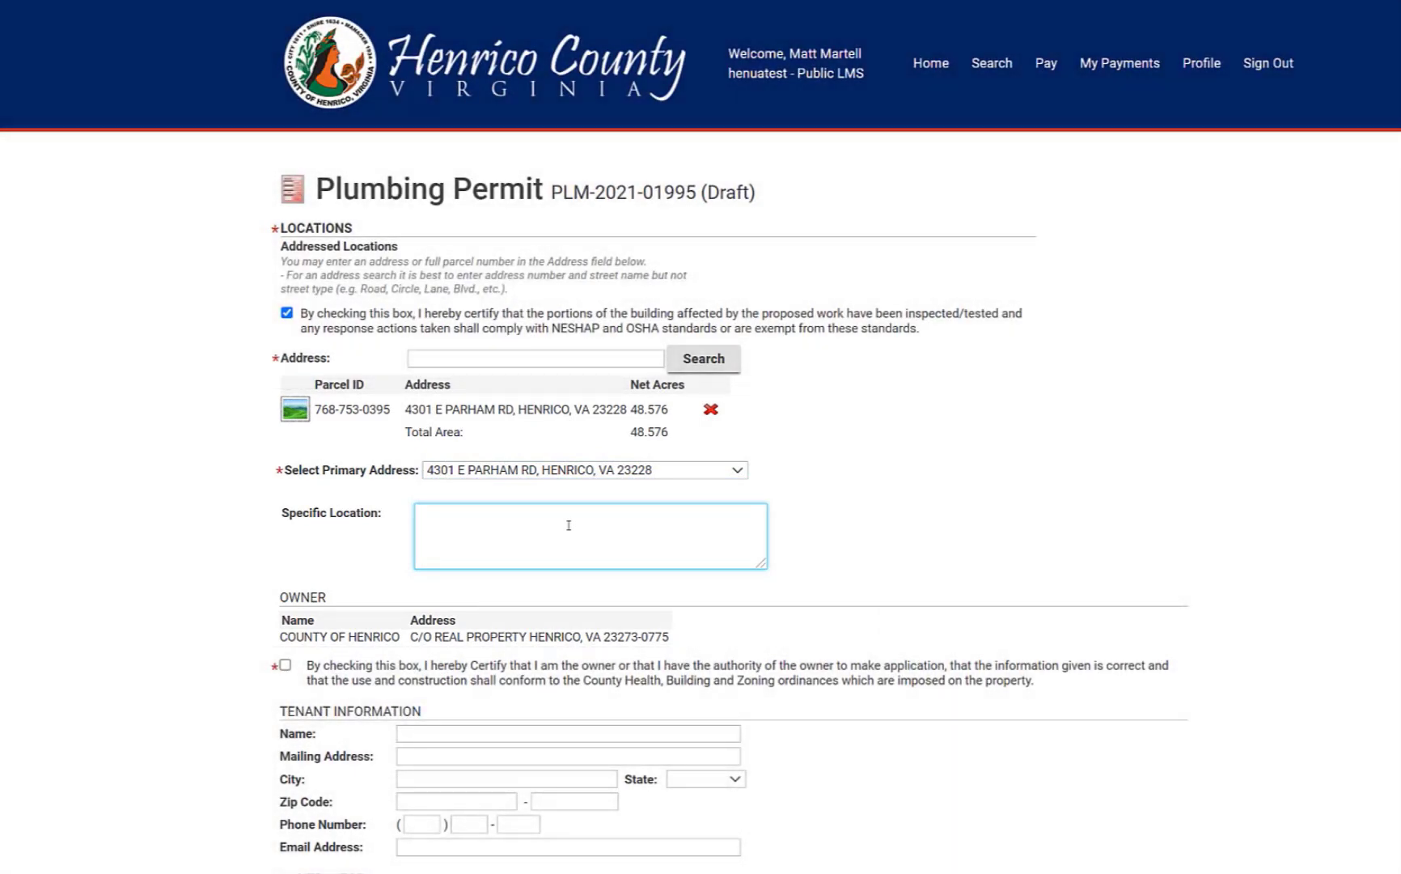
pyautogui.click(285, 665)
# Enter the tenant's business name, street address, city, state VA, zip code, phone number and e-mail
pyautogui.click(430, 733)
pyautogui.write("Bob's Yogurt Shop")
pyautogui.press('Tab')
pyautogui.write('123 Main Street')
pyautogui.press('Tab')
pyautogui.write('Henrico')
pyautogui.press('Tab')
pyautogui.press('v')
pyautogui.press('Tab')
pyautogui.write('90210')
pyautogui.press('Tab')
pyautogui.press('Tab')
pyautogui.write('555)666-7777')
pyautogui.press('Tab')
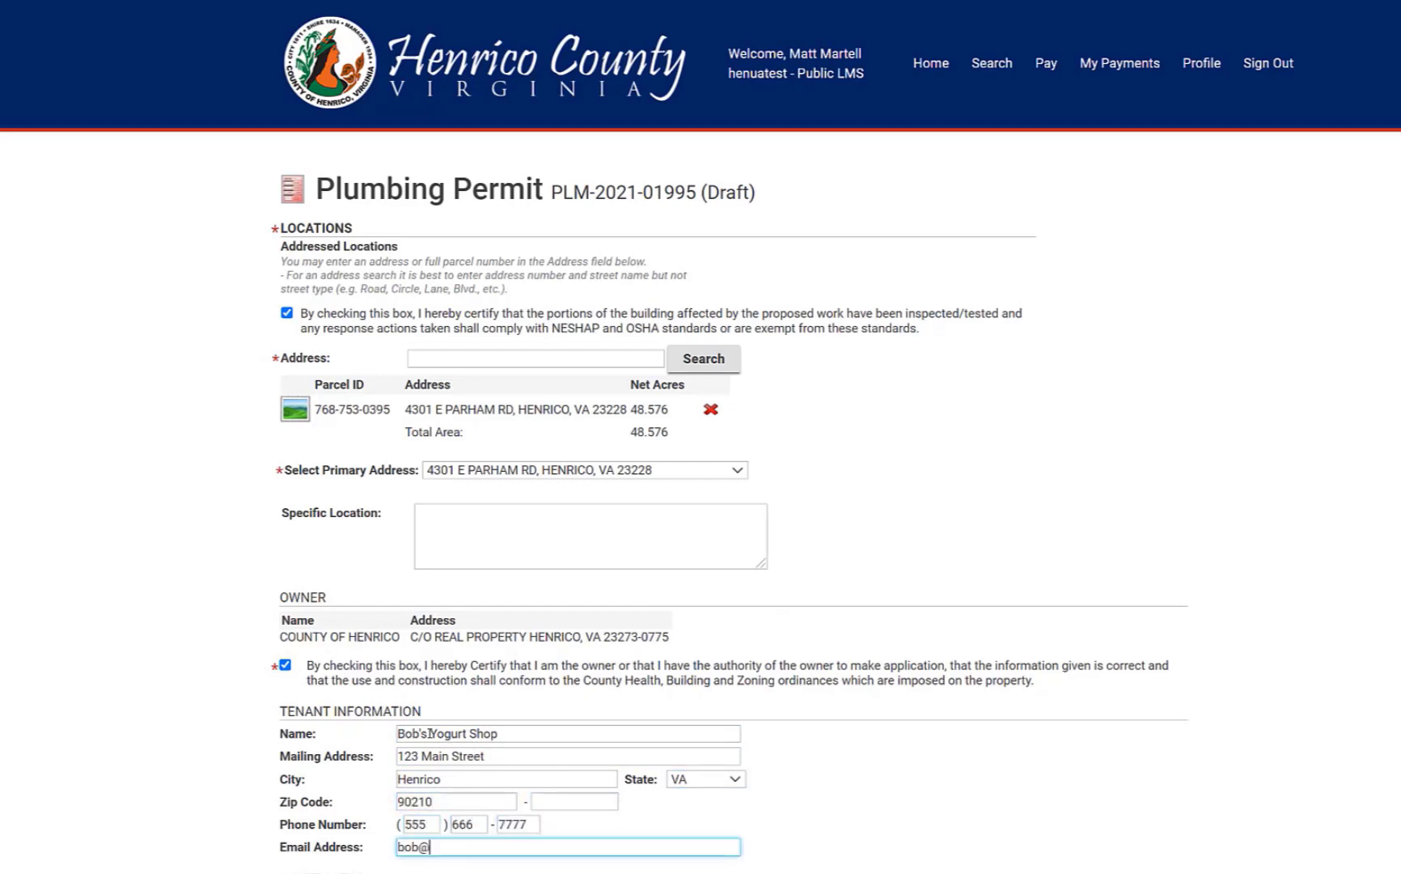
pyautogui.scroll(-2, 395, 704)
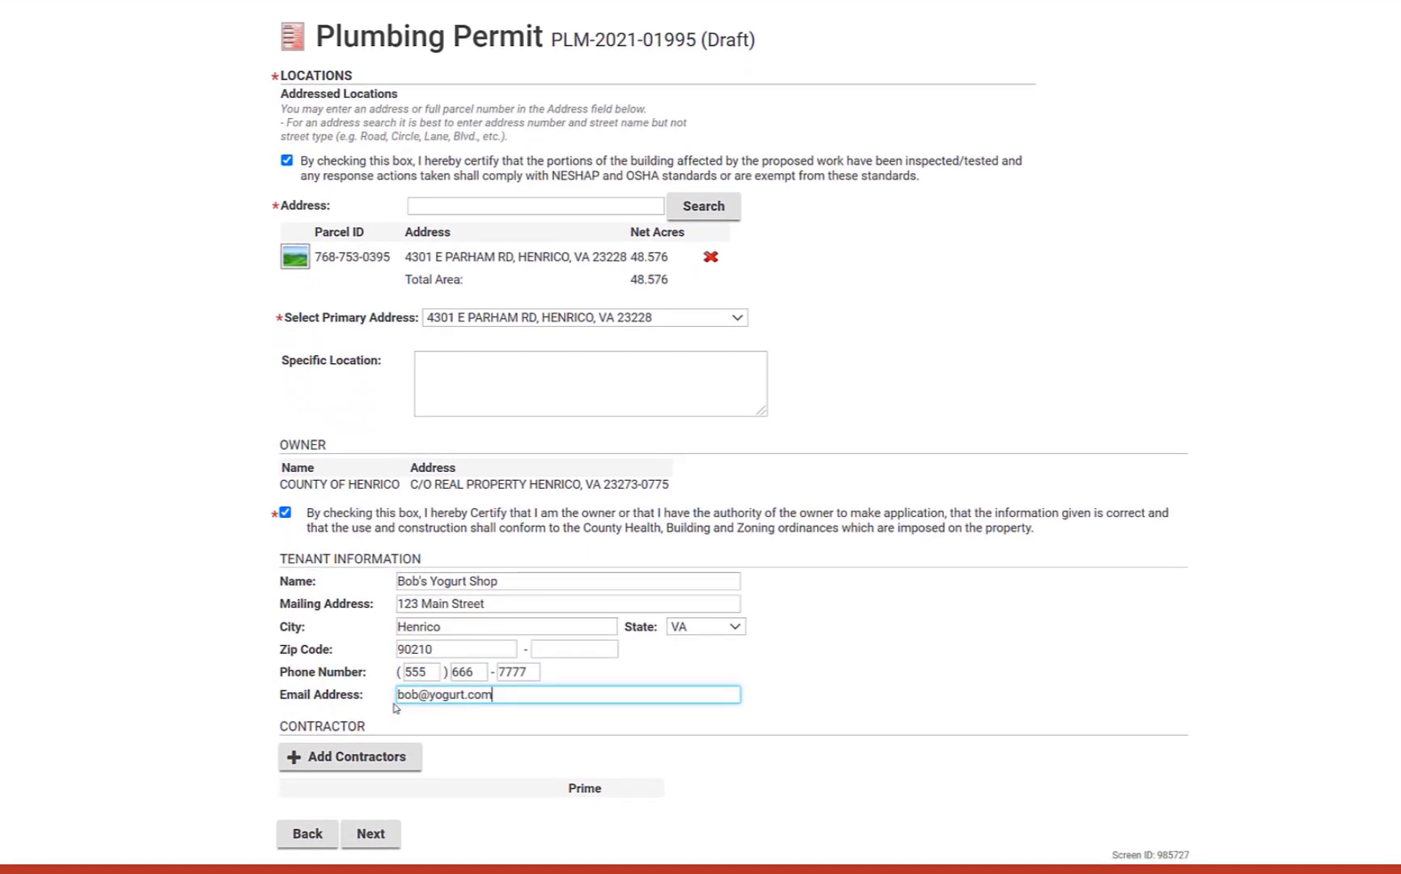
# Add contractor Mighty Plumbers to the permit and advance past the Locations page
pyautogui.click(333, 764)
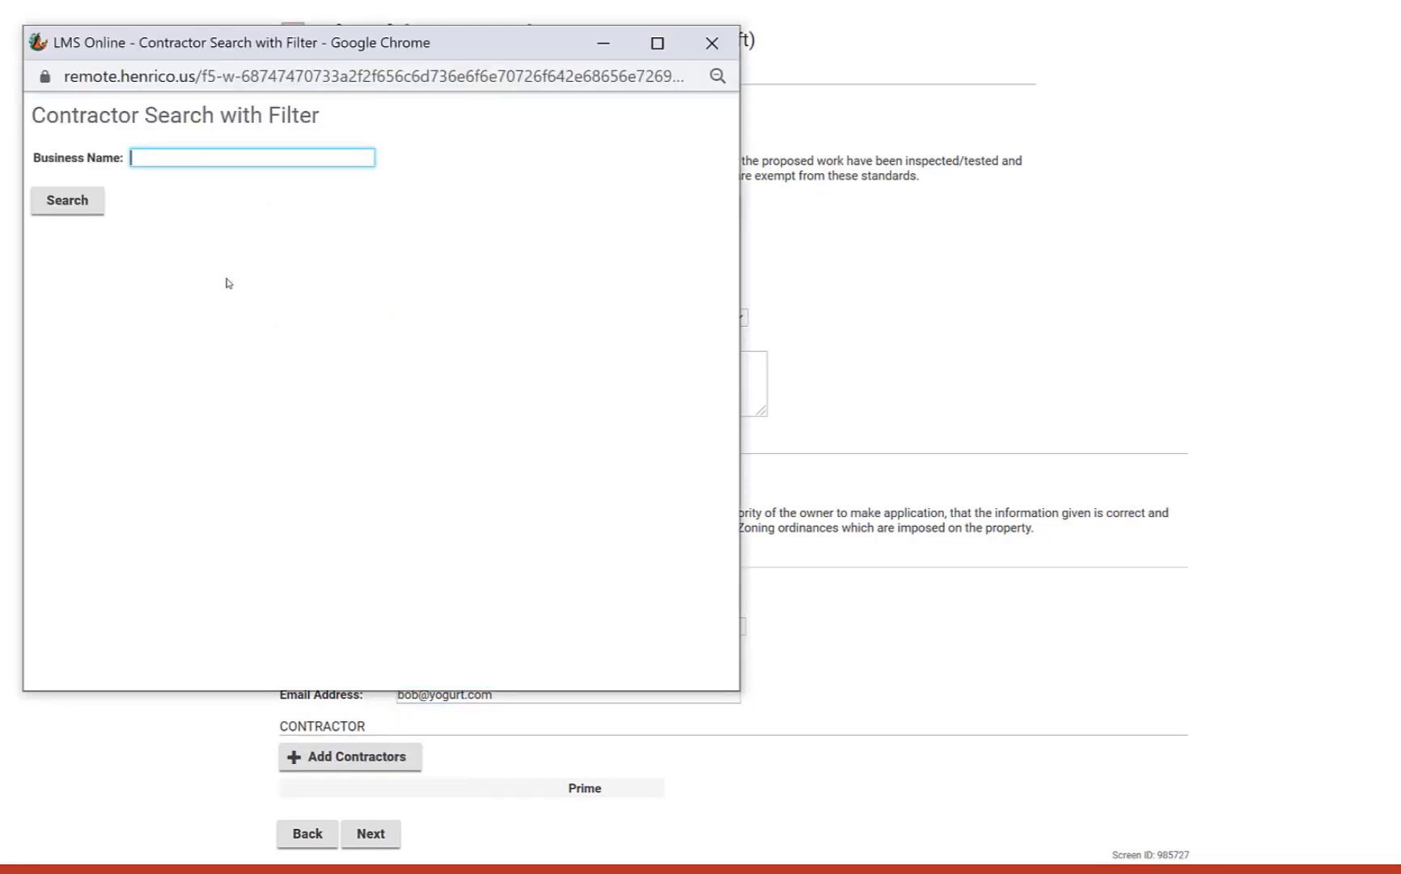
pyautogui.write('Mighty')
pyautogui.click(67, 200)
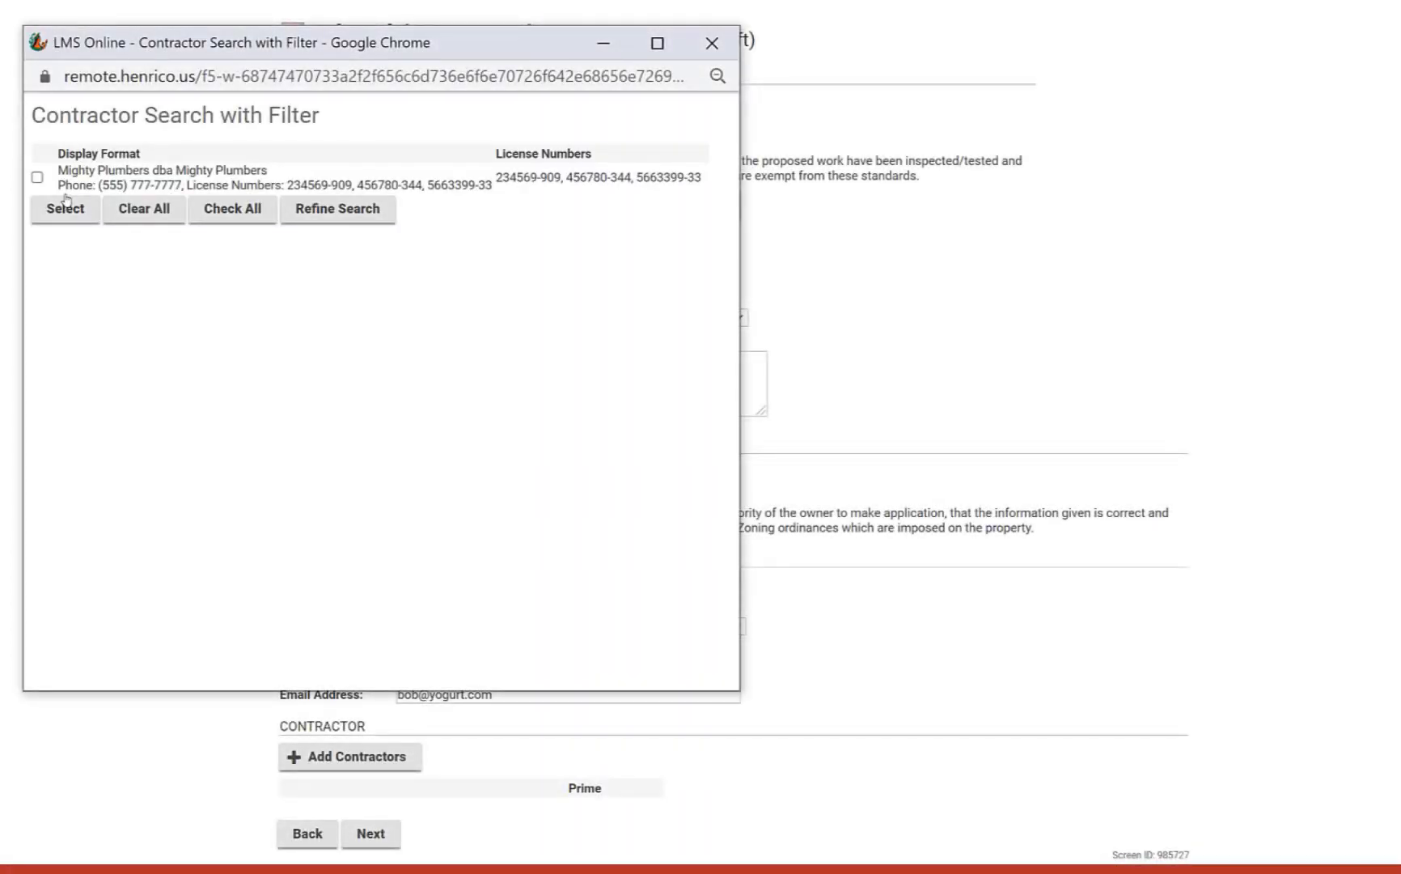
pyautogui.click(37, 177)
pyautogui.click(62, 208)
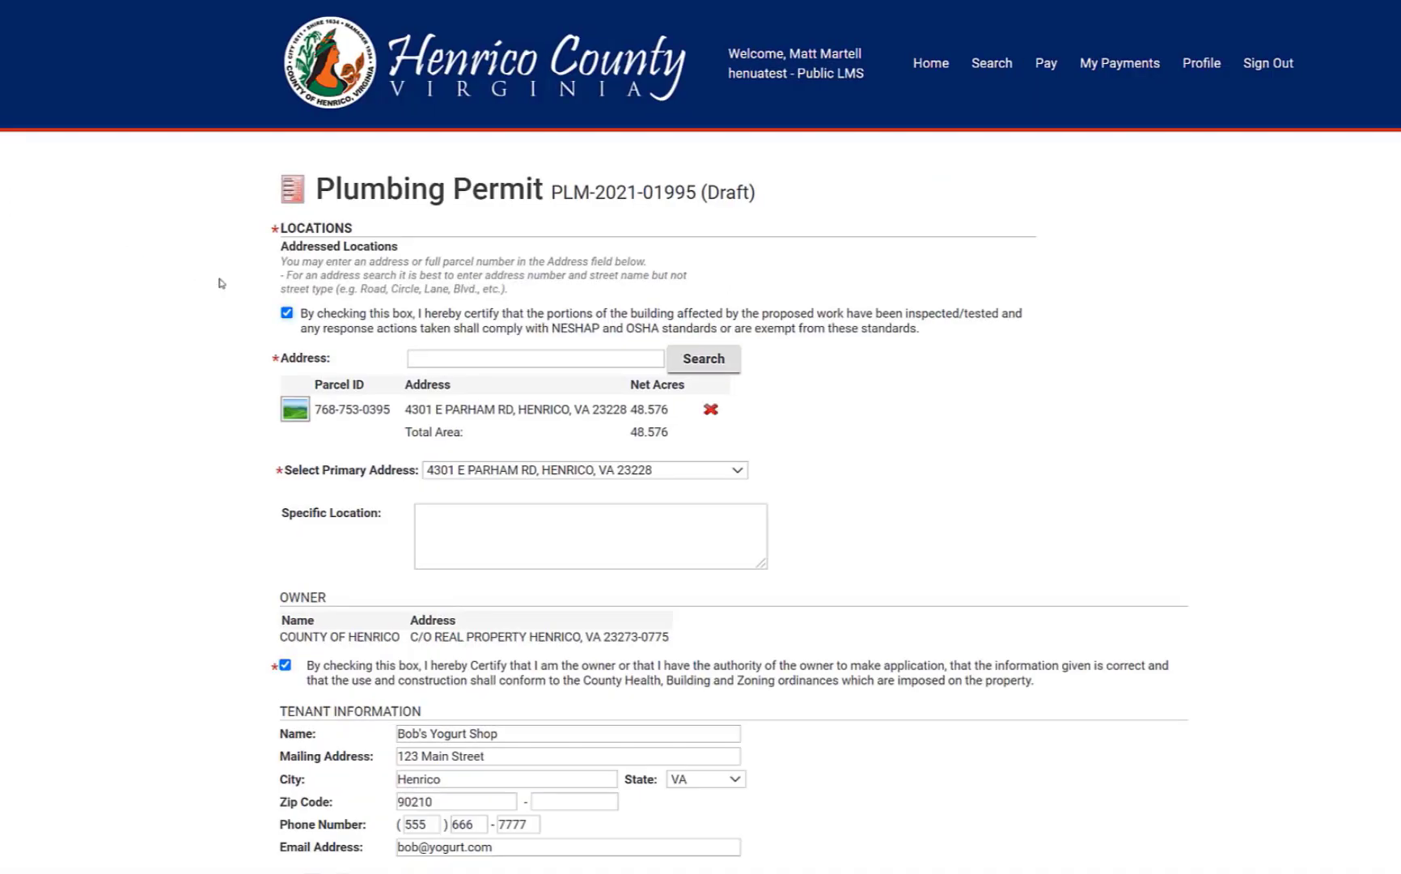
pyautogui.scroll(-3, 234, 578)
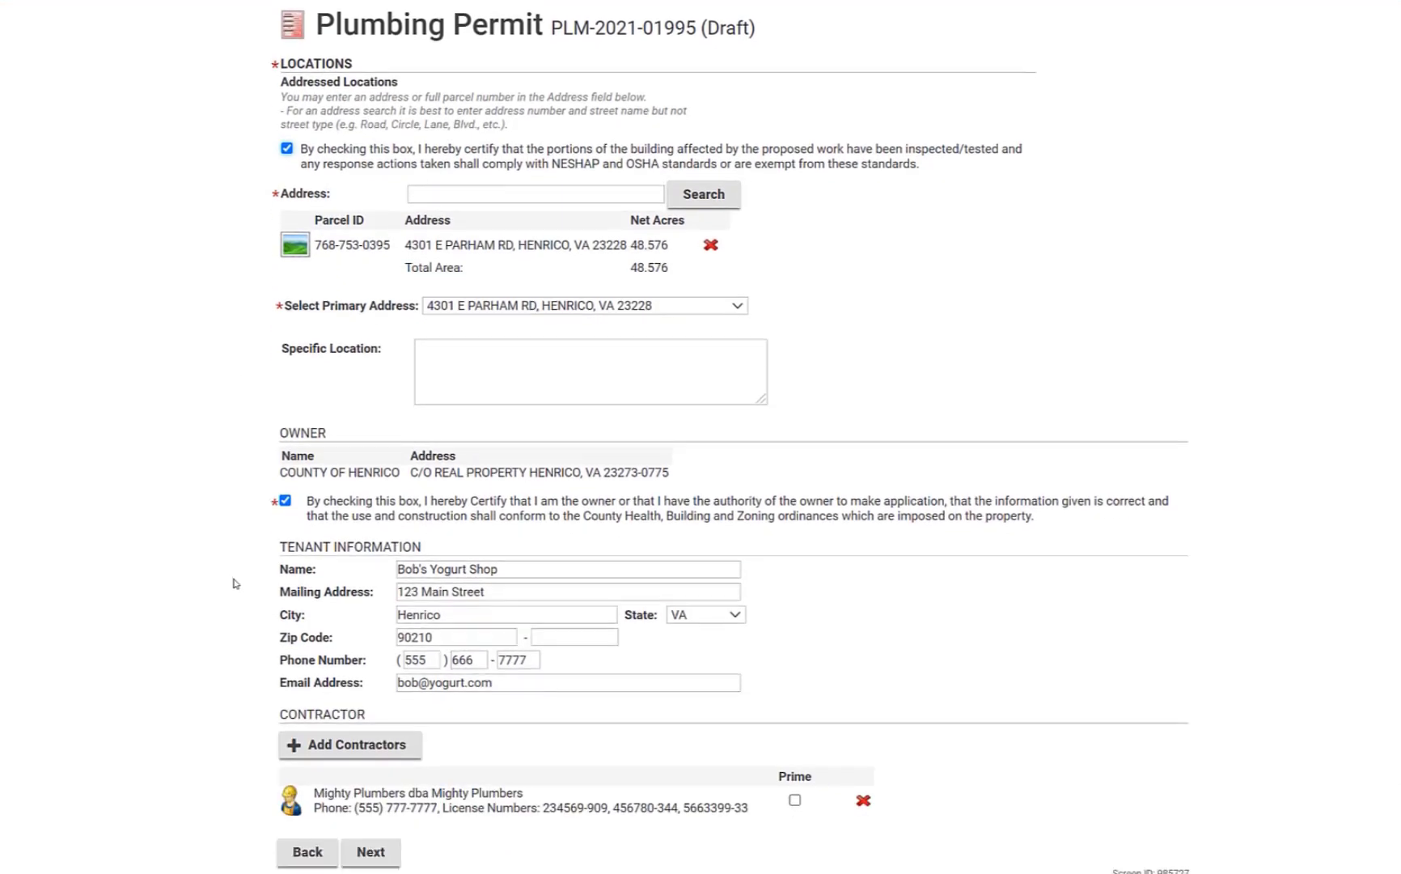
pyautogui.click(370, 834)
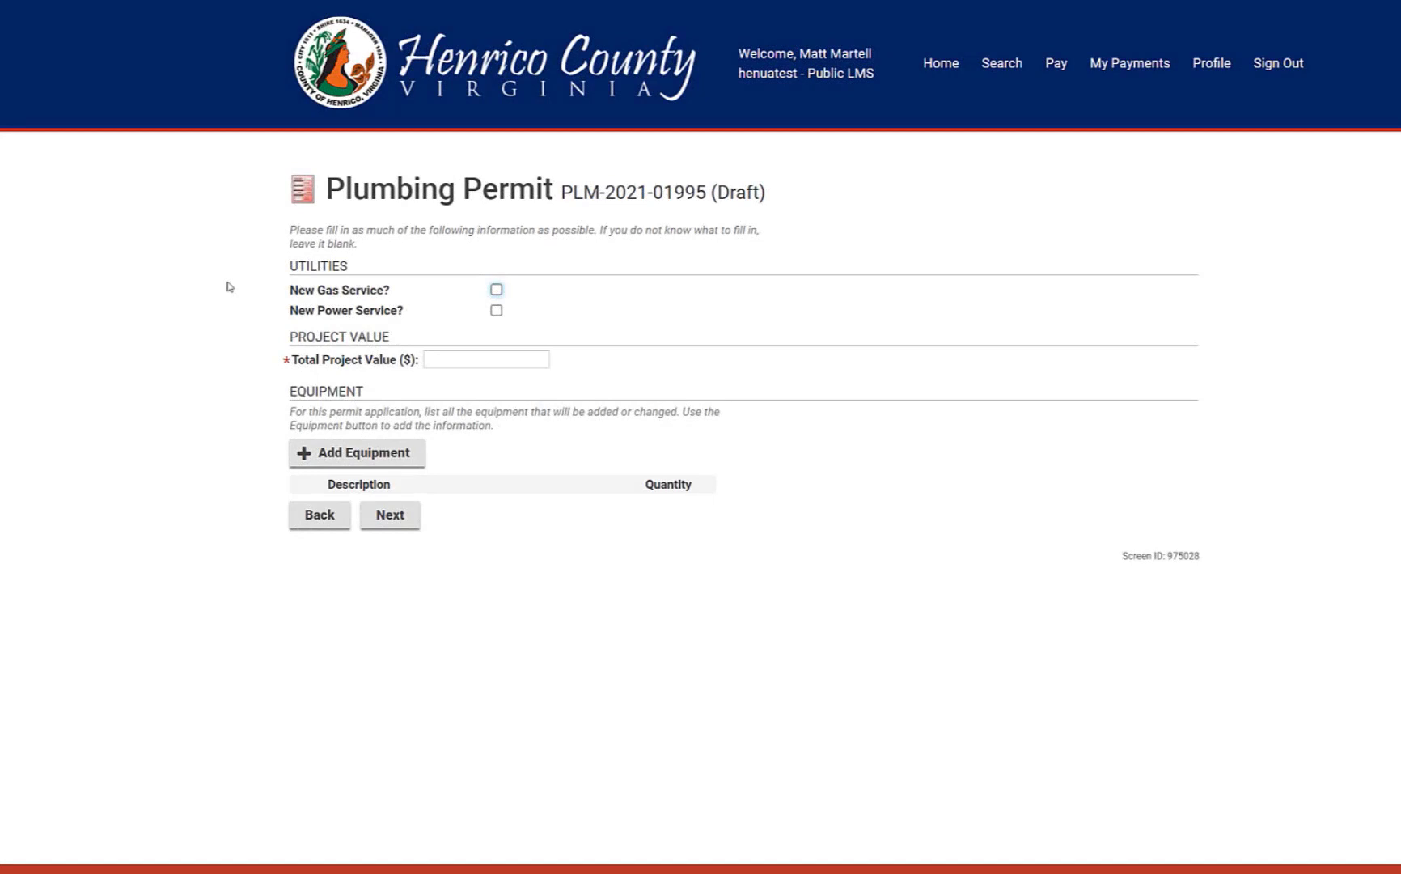
# Set Total Project Value to 2500 and add a DISH WASHER equipment line
pyautogui.click(448, 361)
pyautogui.write('2500')
pyautogui.click(315, 449)
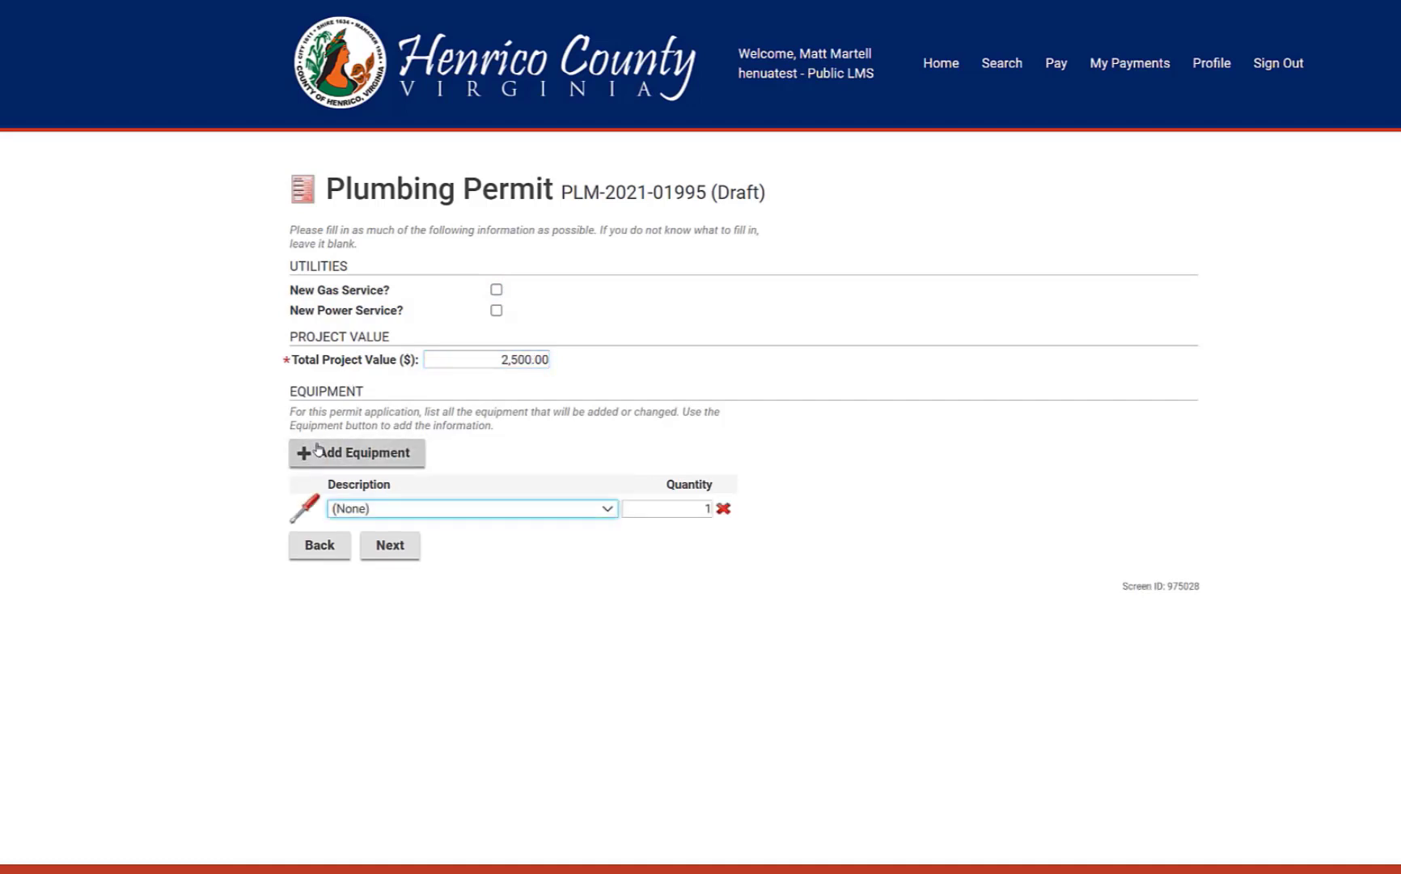
pyautogui.click(380, 509)
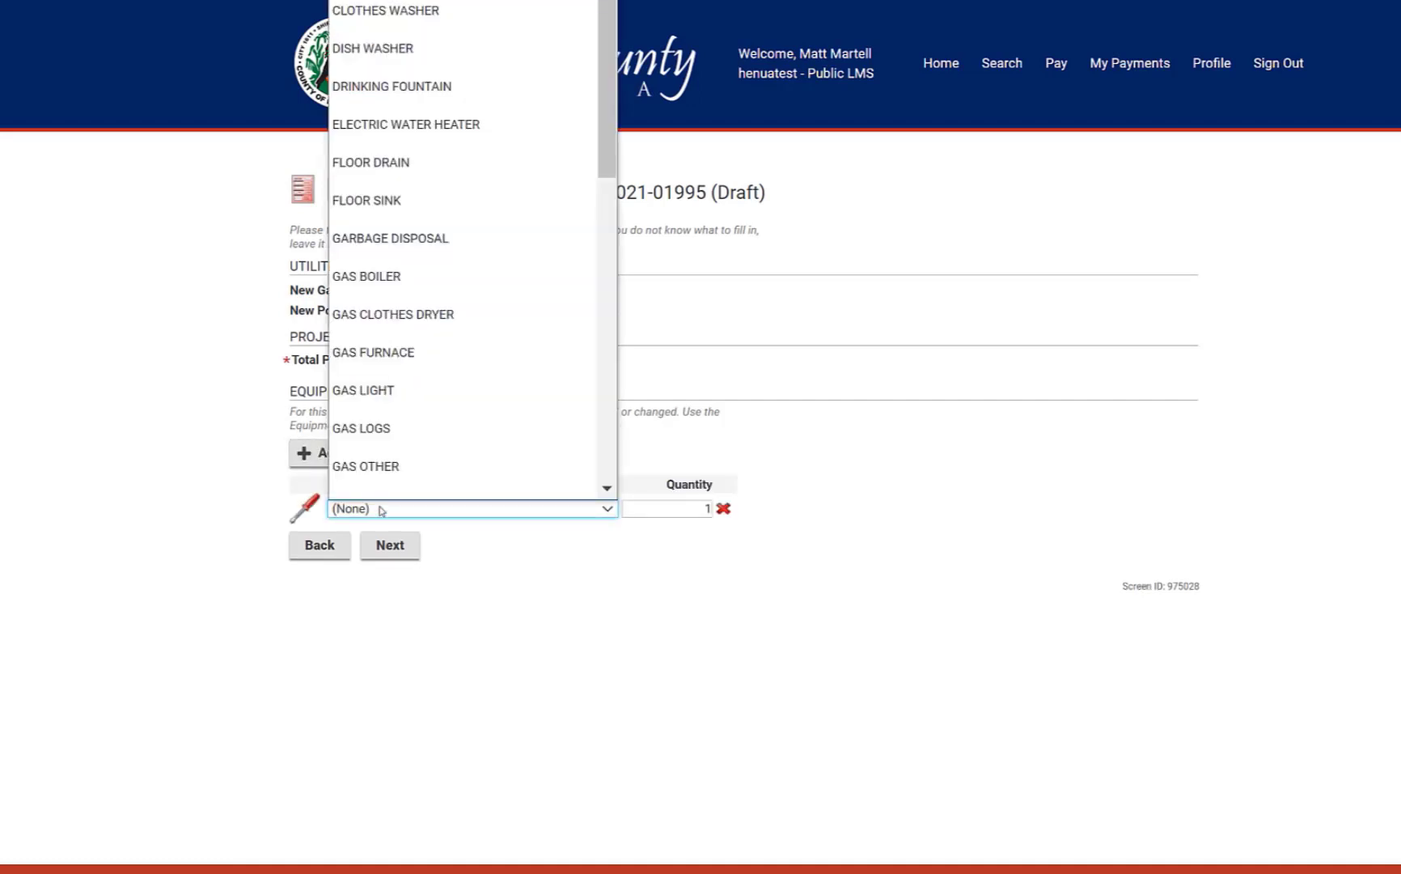
pyautogui.scroll(-1, 380, 292)
pyautogui.click(380, 38)
# Add GARBAGE DISPOSAL and GAS WATER HEATER equipment lines
pyautogui.click(352, 451)
pyautogui.click(378, 538)
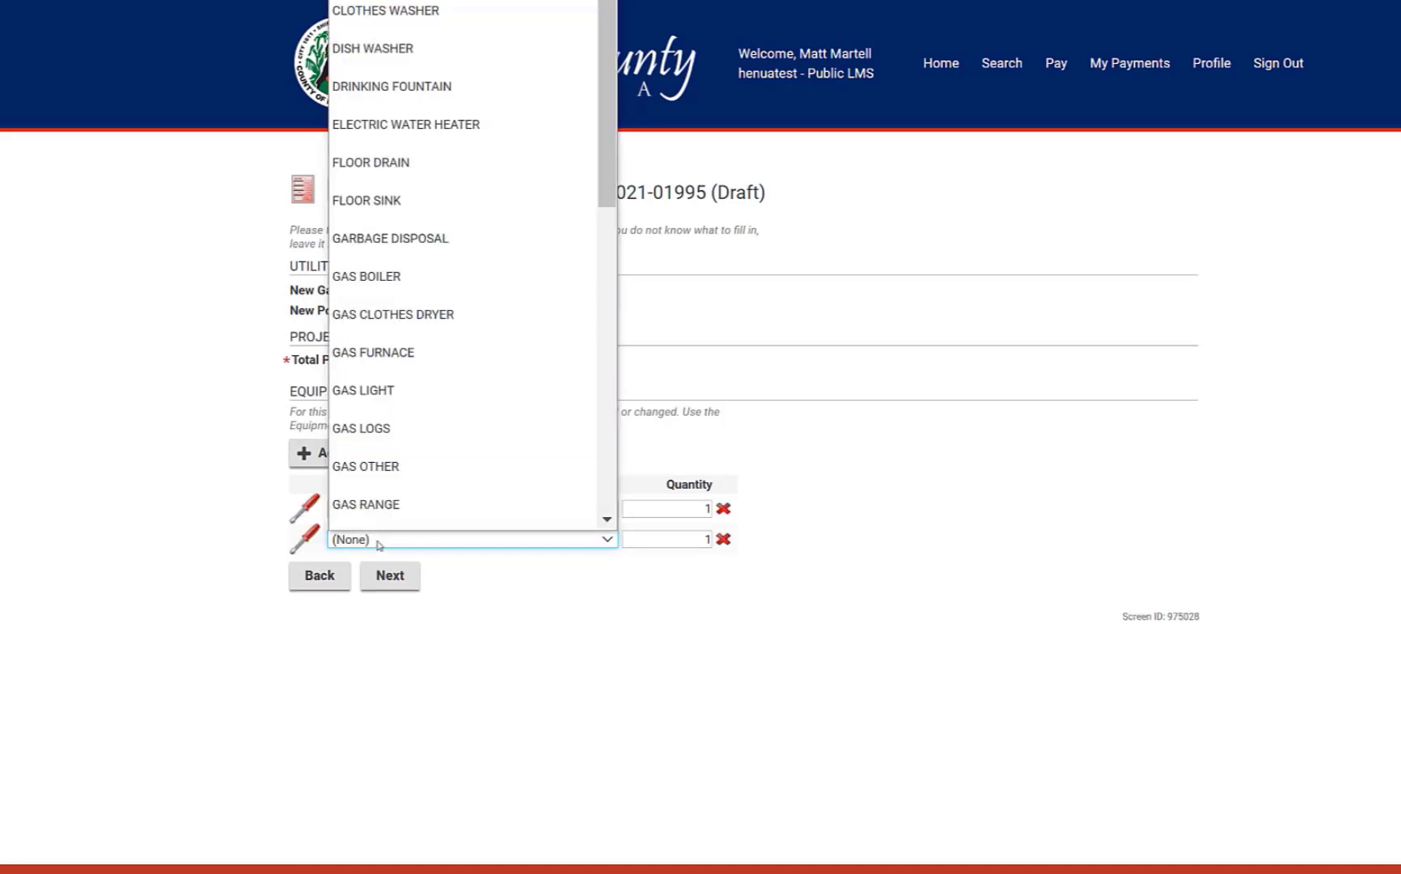
pyautogui.scroll(-1, 377, 324)
pyautogui.click(364, 212)
pyautogui.click(342, 455)
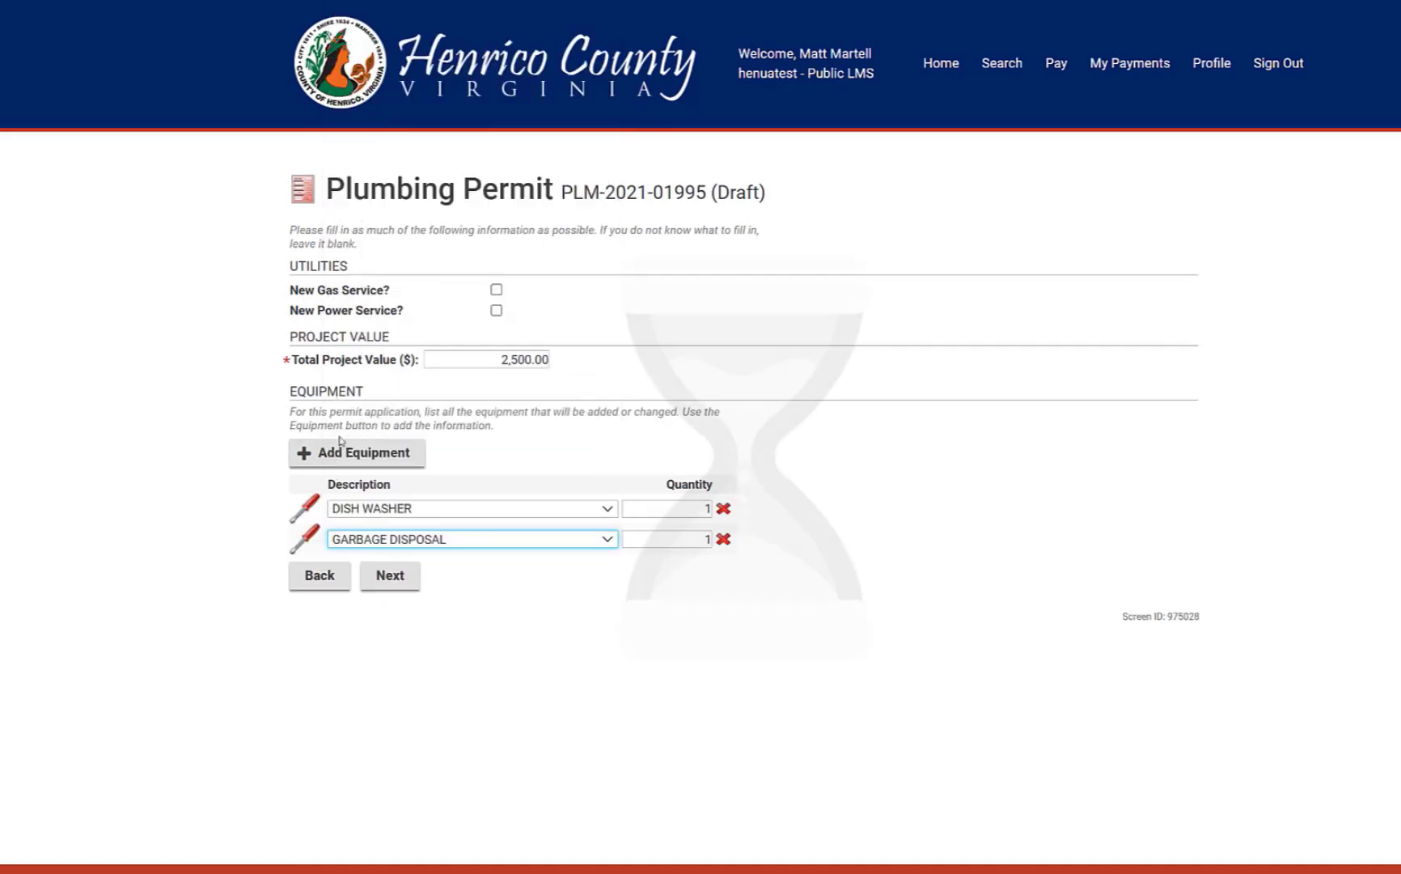
pyautogui.click(356, 570)
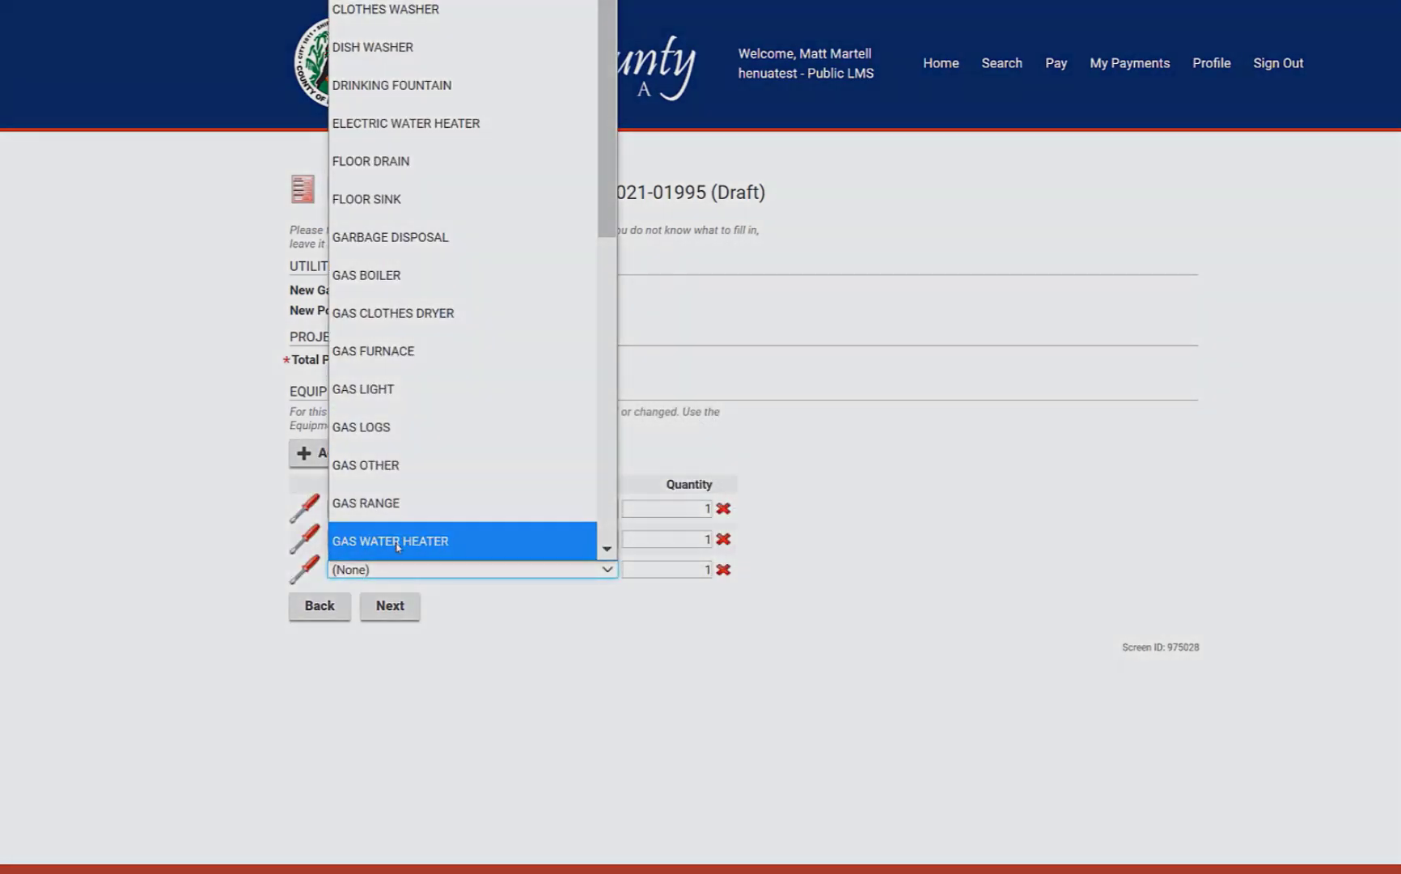
pyautogui.click(388, 540)
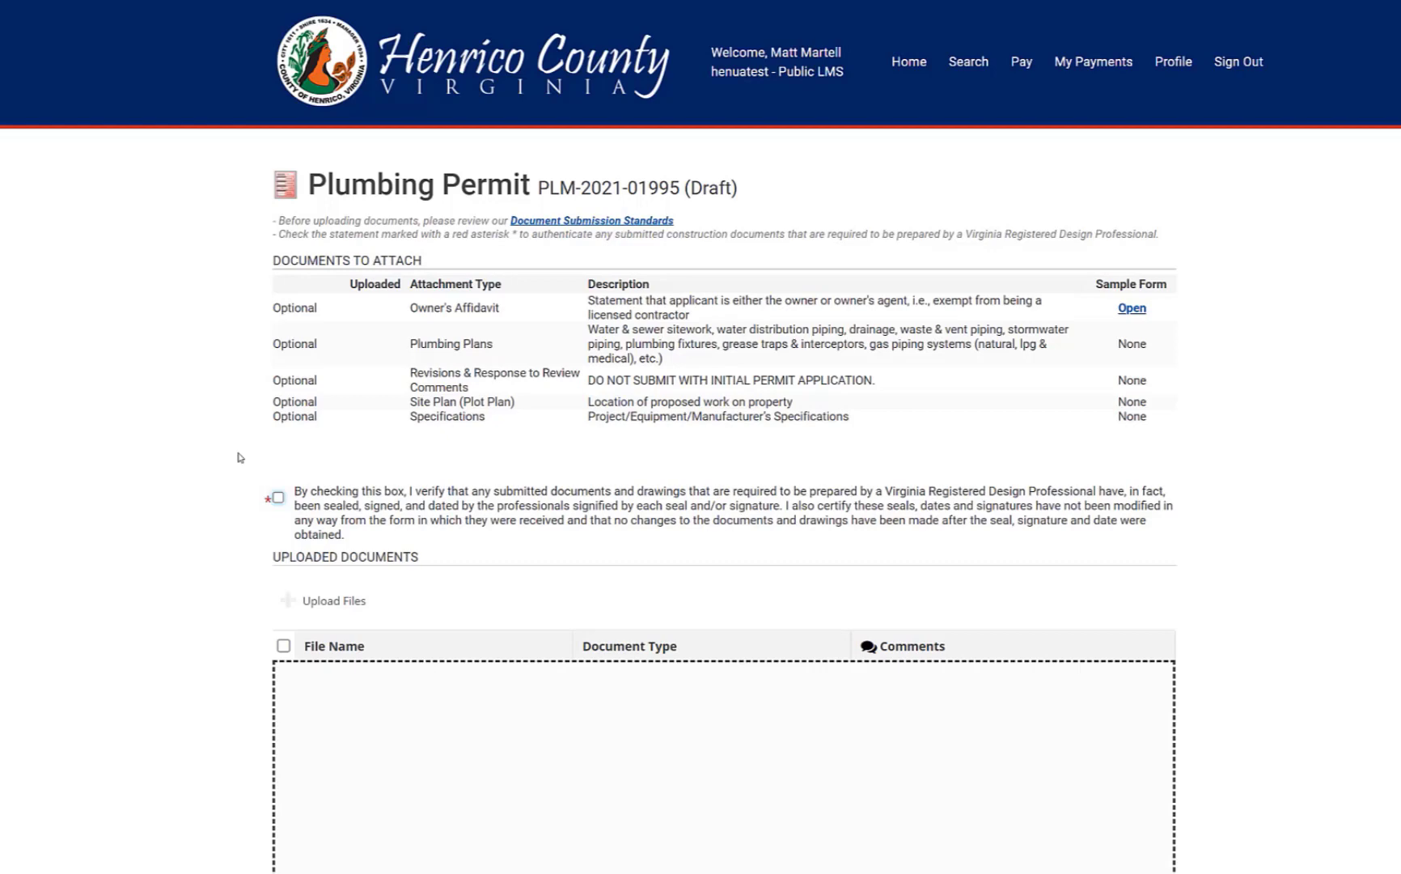
pyautogui.scroll(-2, 239, 461)
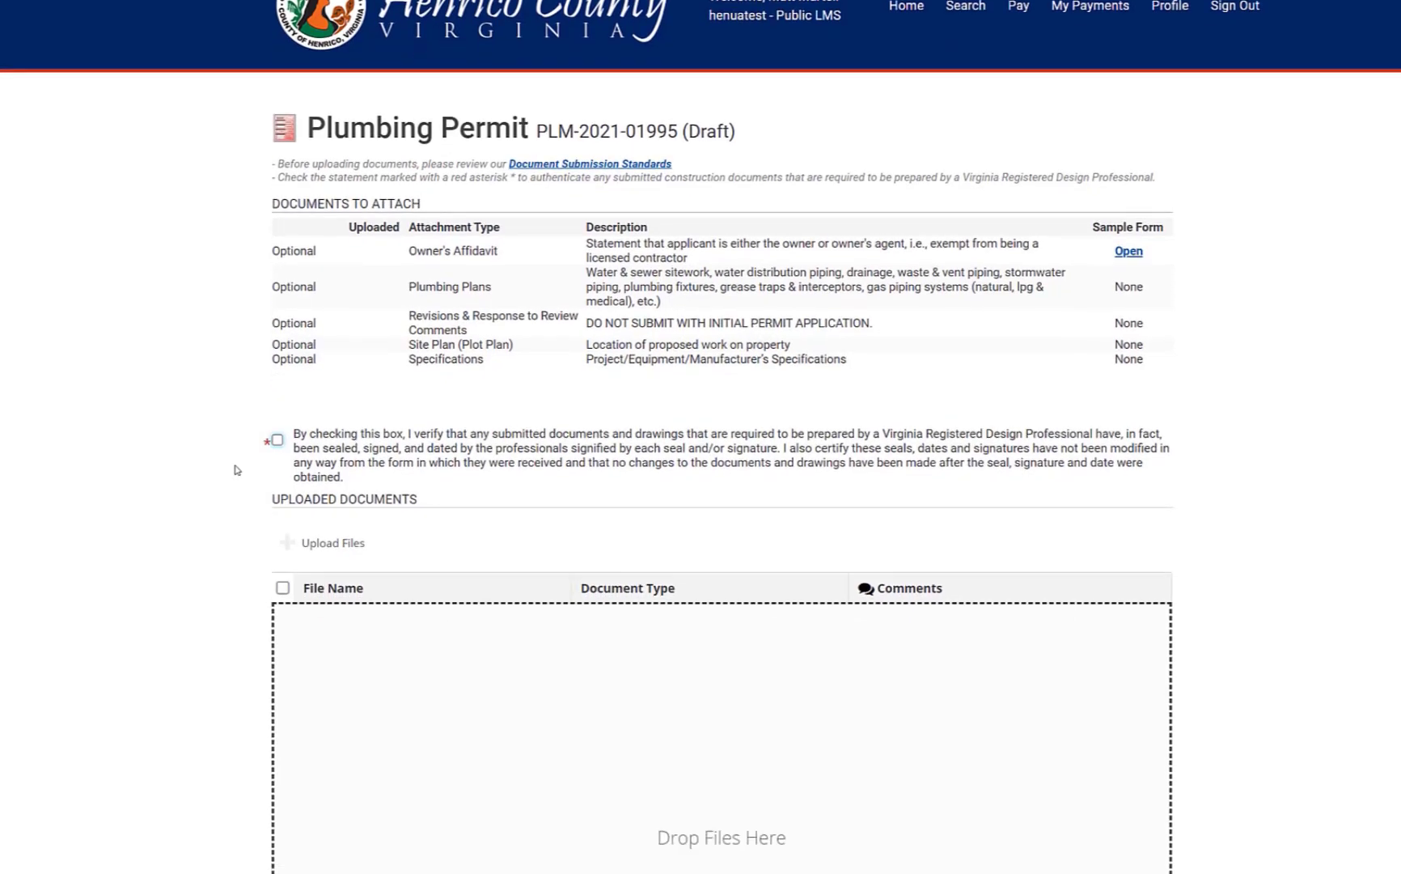
pyautogui.click(279, 381)
pyautogui.scroll(-2, 257, 397)
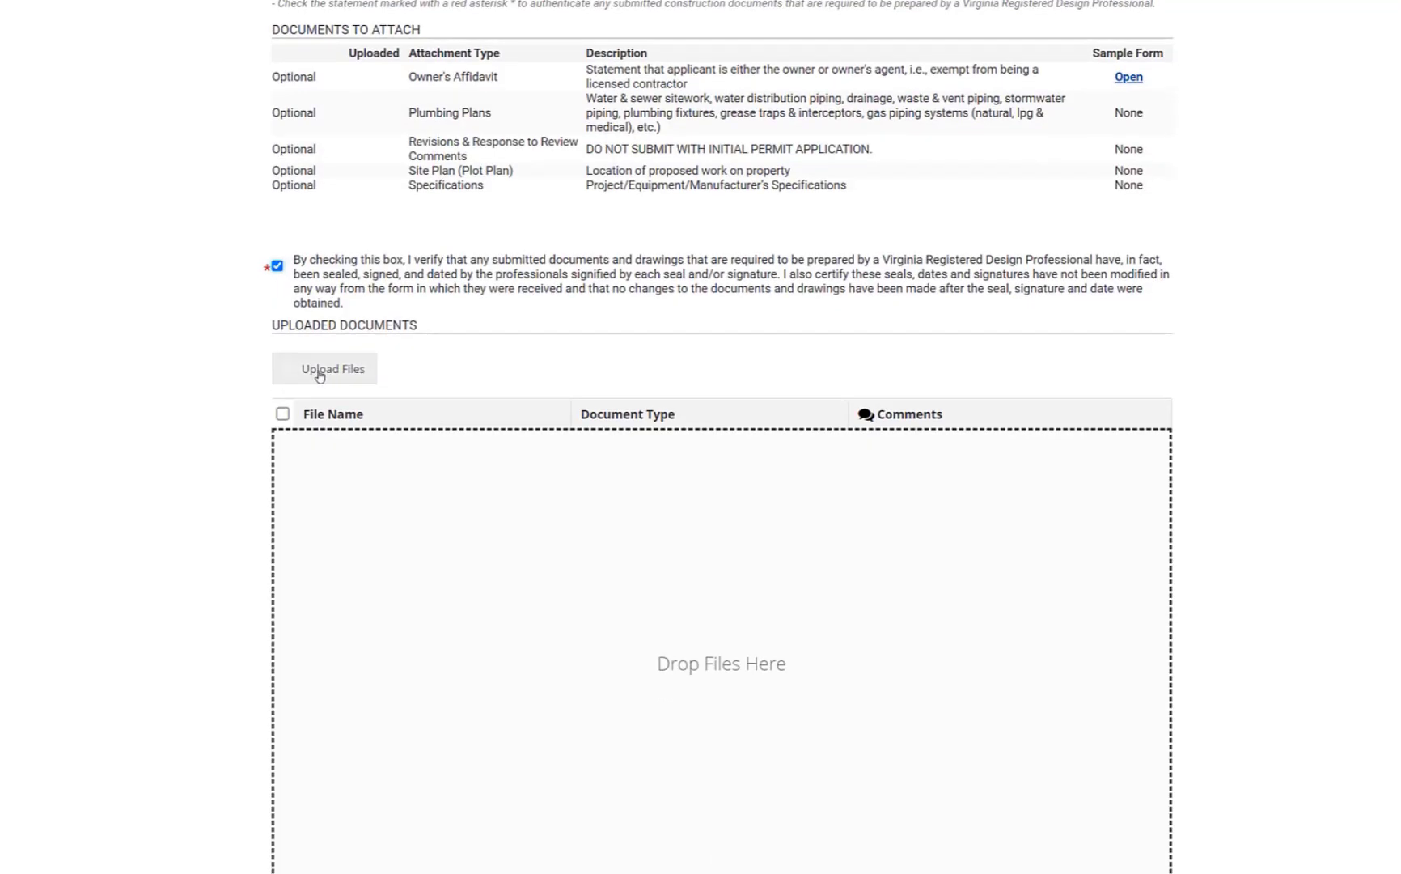
pyautogui.click(320, 370)
pyautogui.click(267, 204)
pyautogui.keyDown('ctrl'); pyautogui.click(267, 178); pyautogui.keyUp('ctrl')
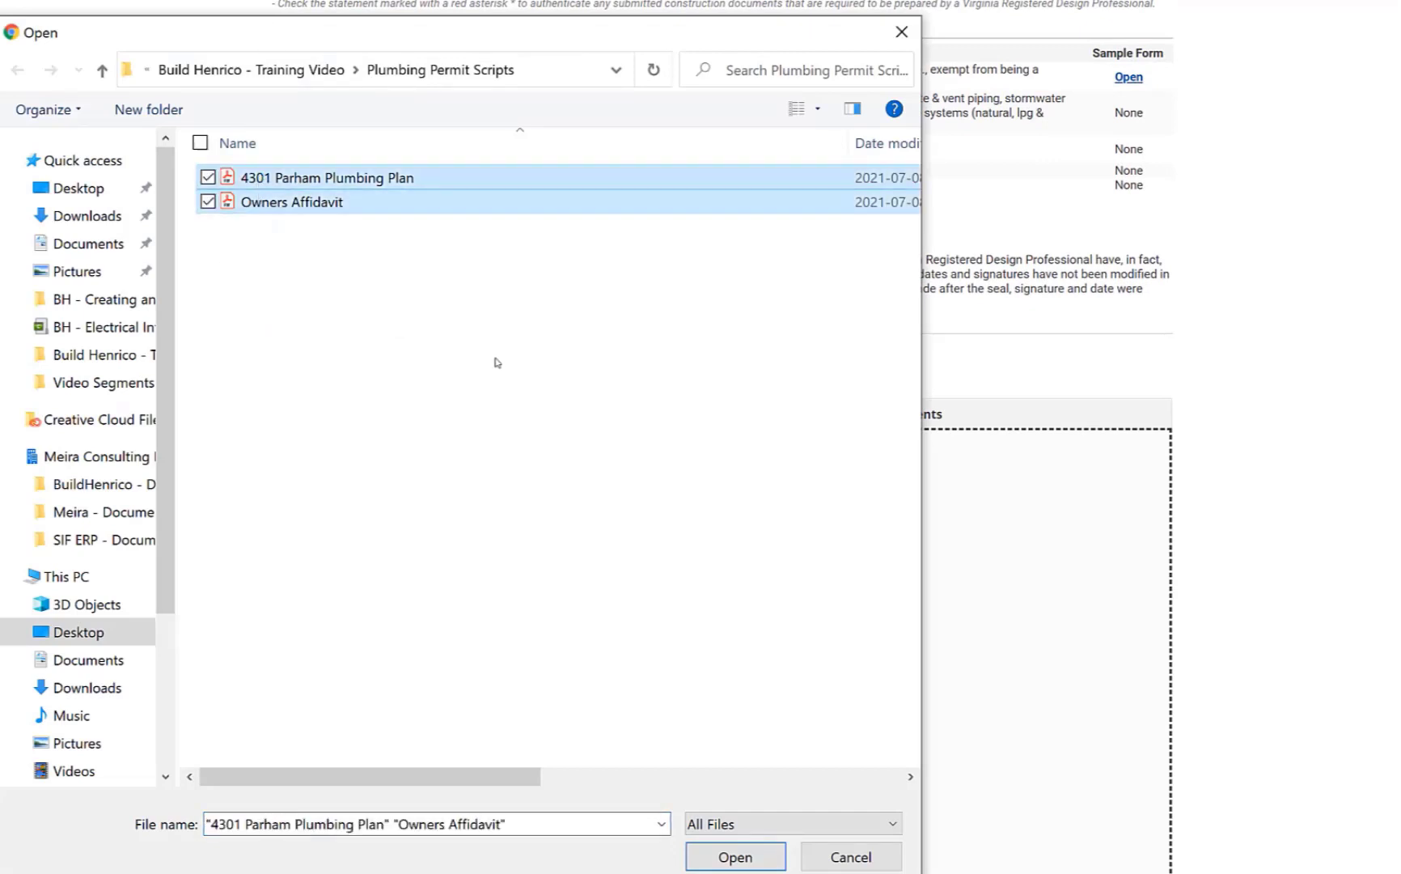
pyautogui.click(730, 859)
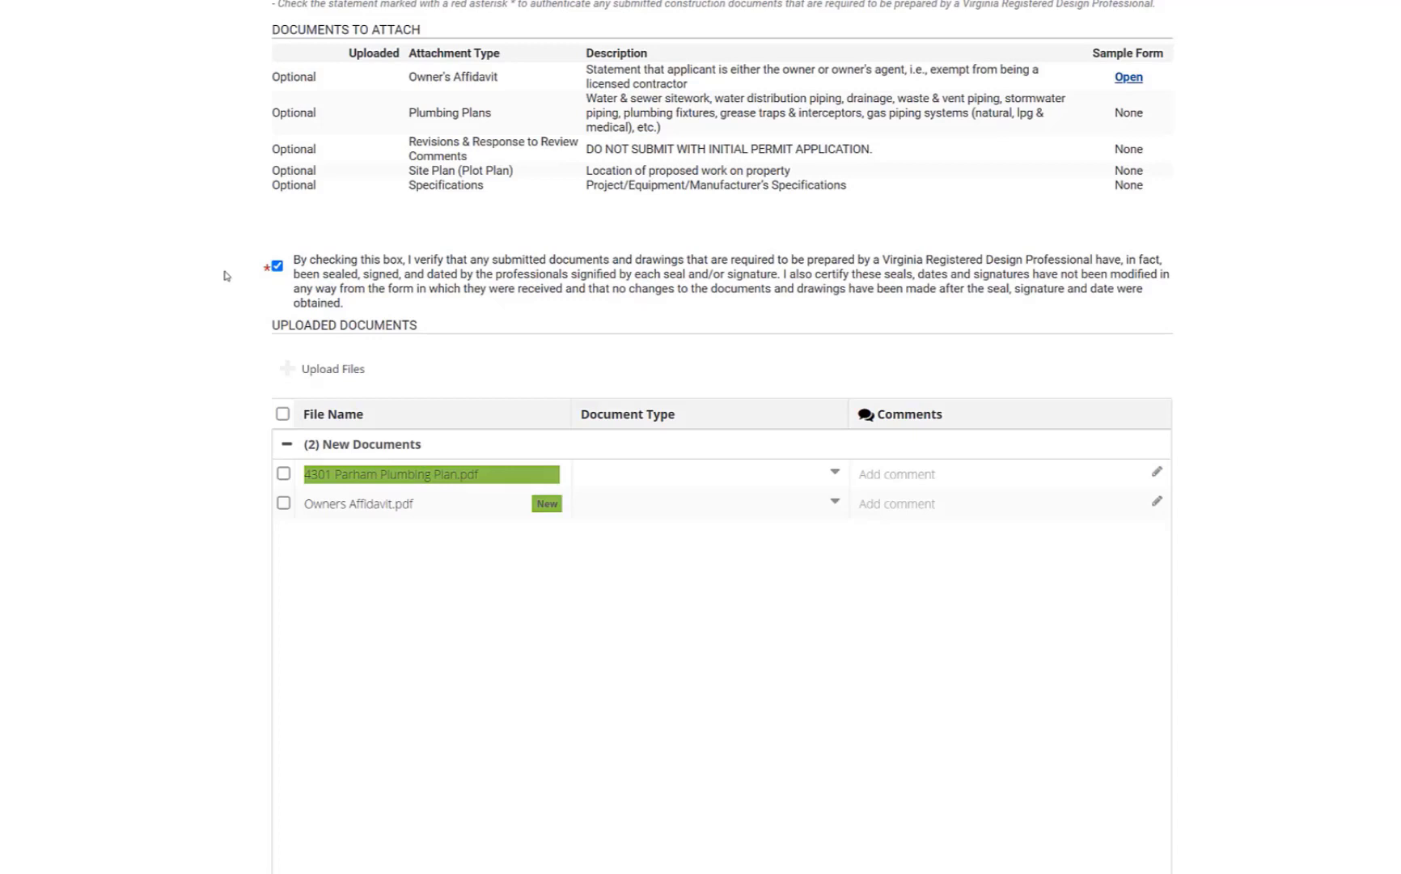
# Set 4301 Parham Plumbing Plan.pdf's type to Plumbing Plans with comment 'Final Copy', then continue
pyautogui.click(653, 475)
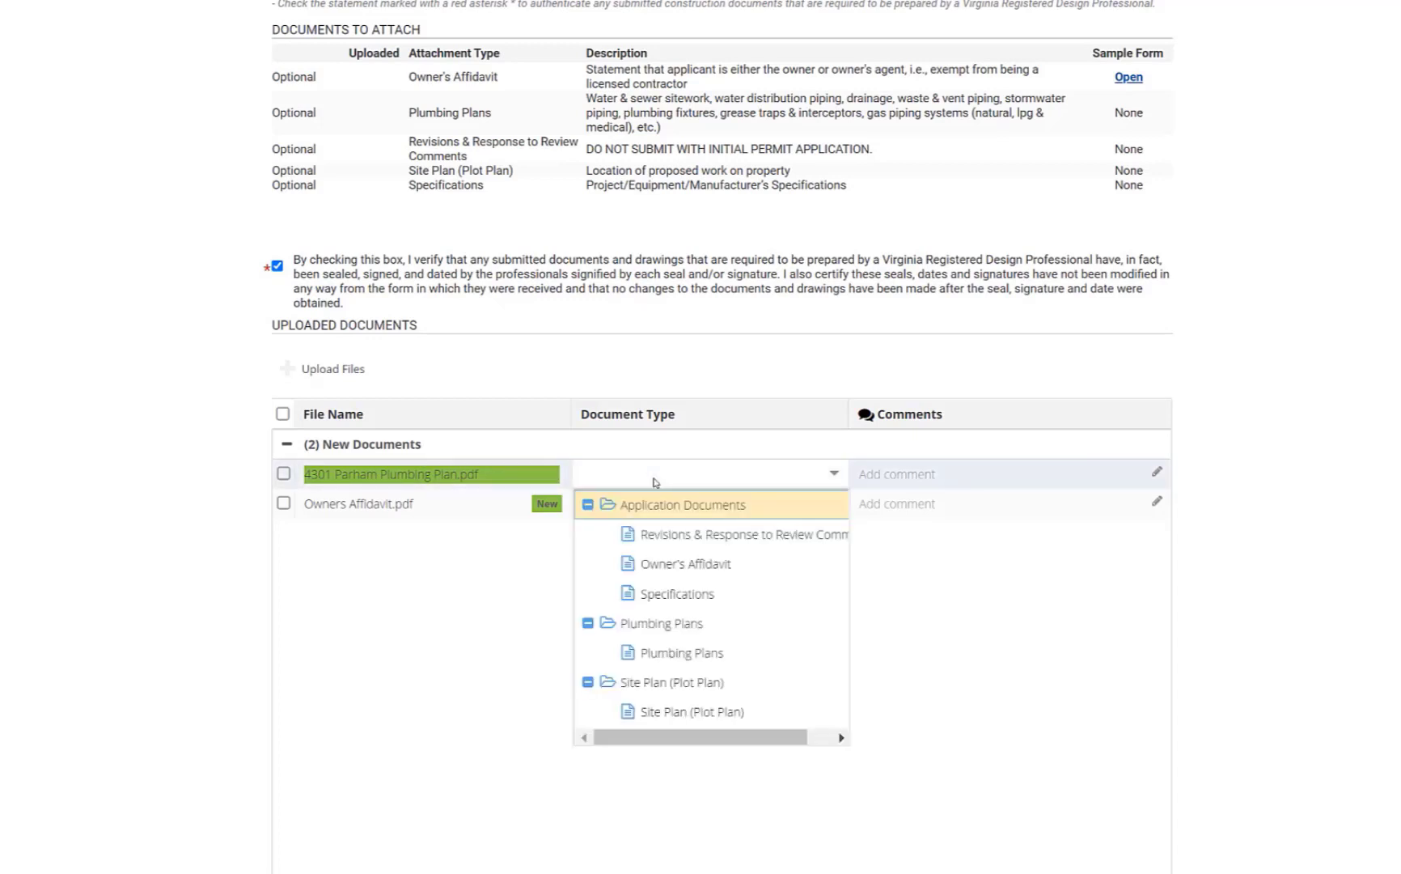
pyautogui.click(662, 651)
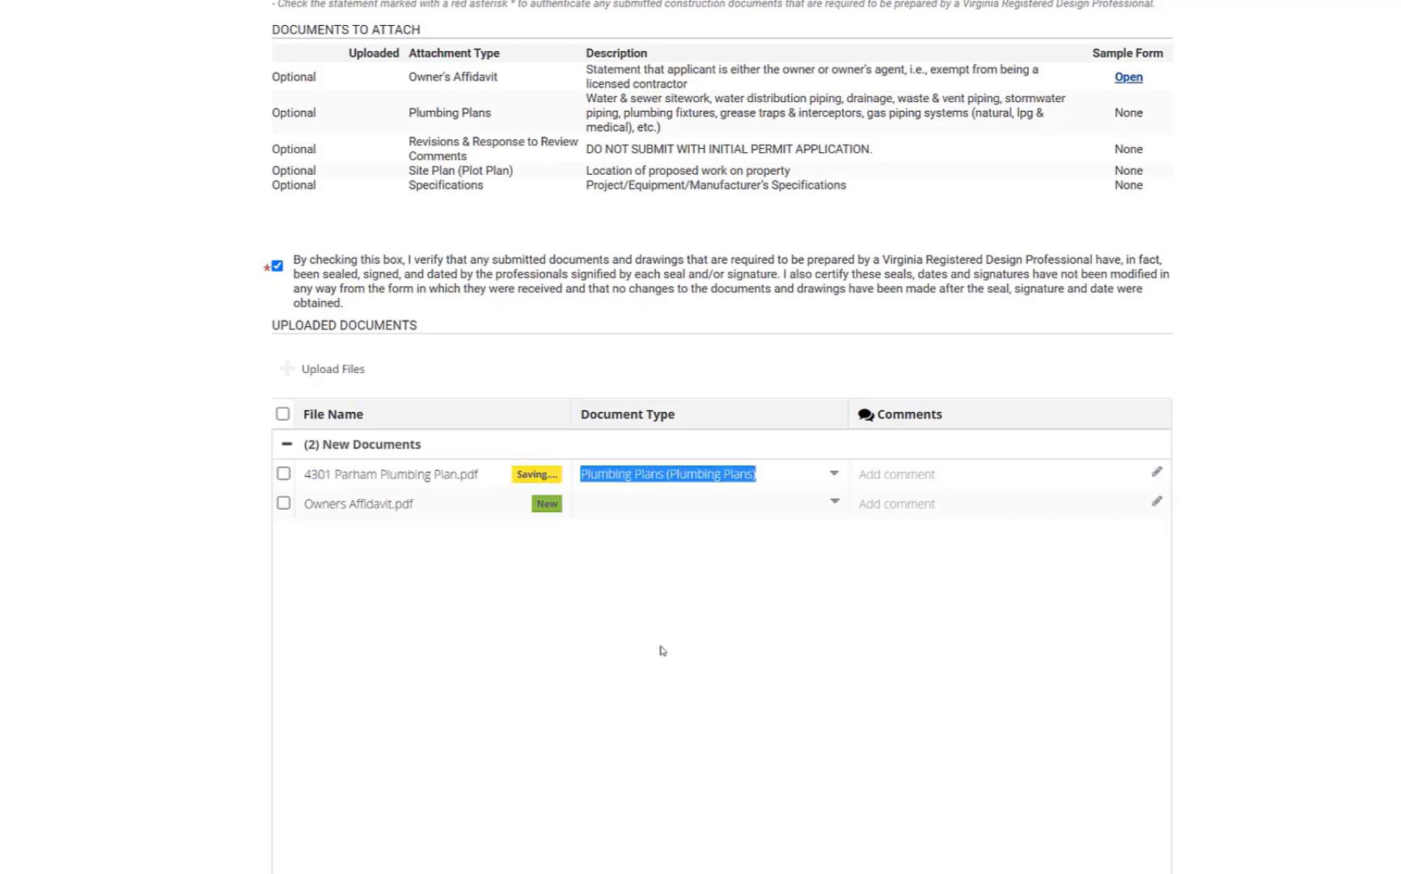
pyautogui.click(946, 476)
pyautogui.write('Final Copy')
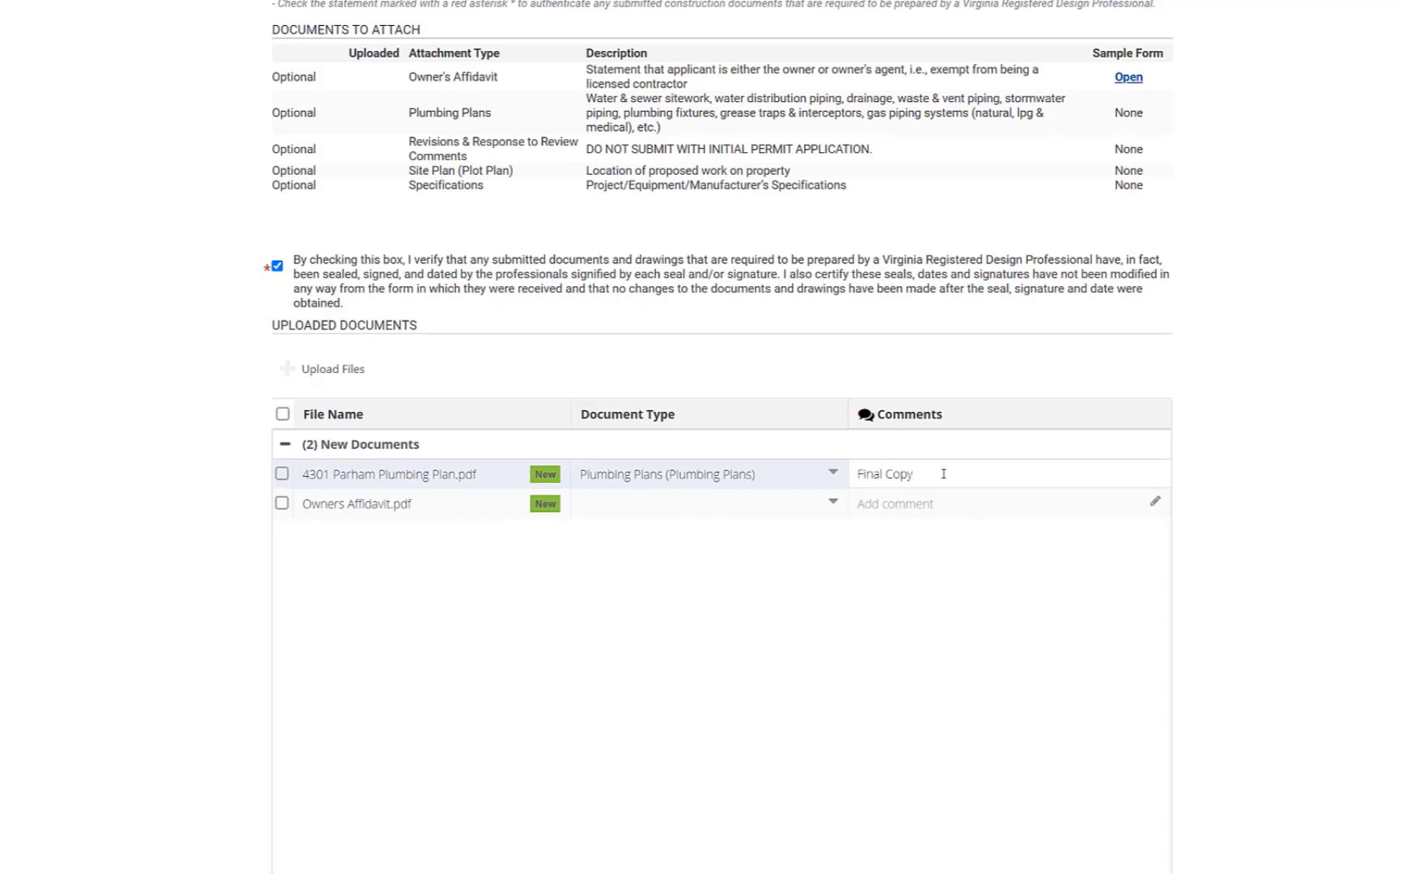
pyautogui.scroll(-2, 230, 440)
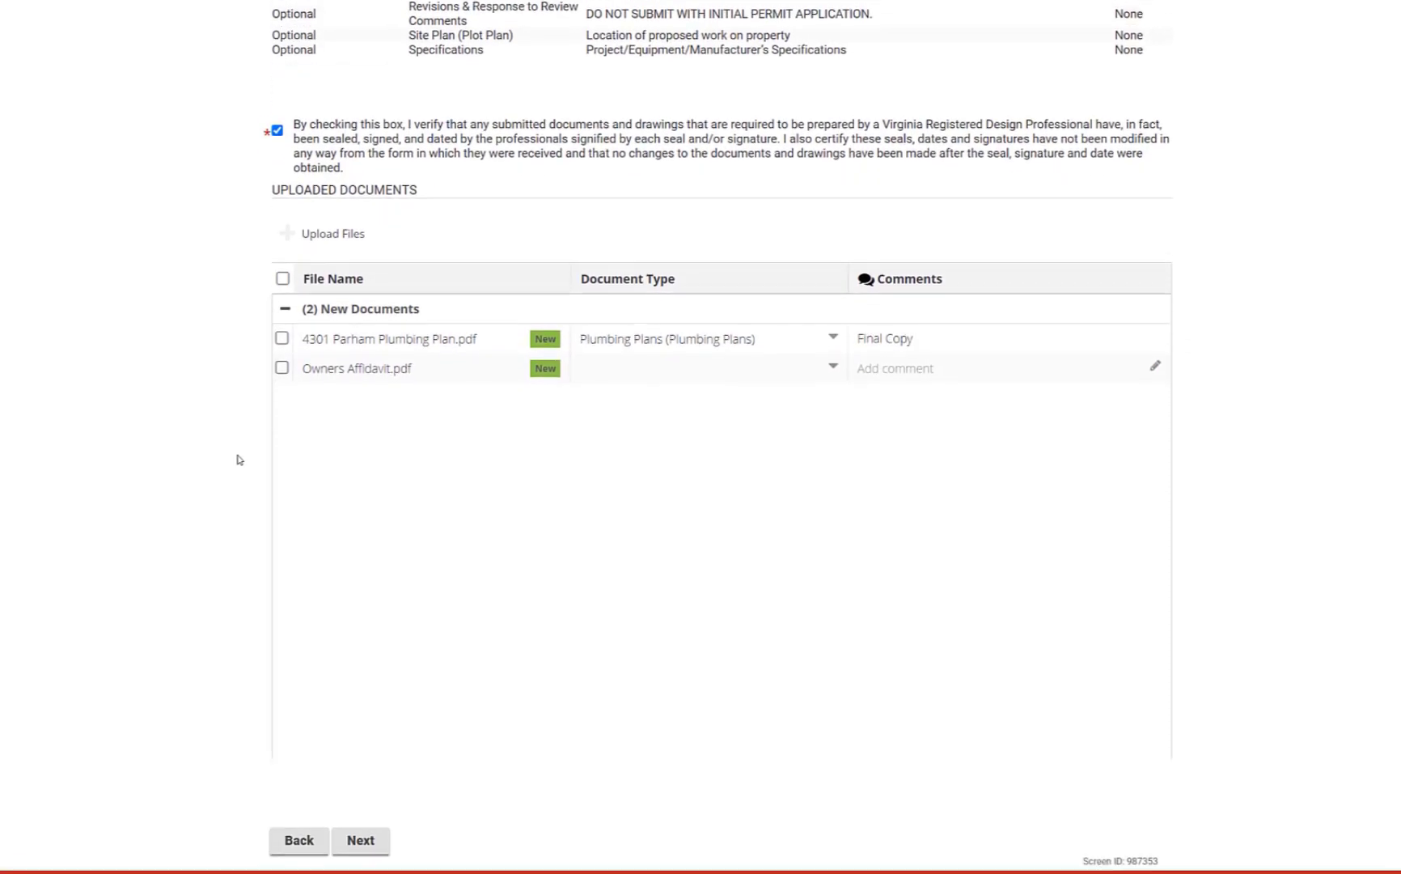
pyautogui.click(360, 811)
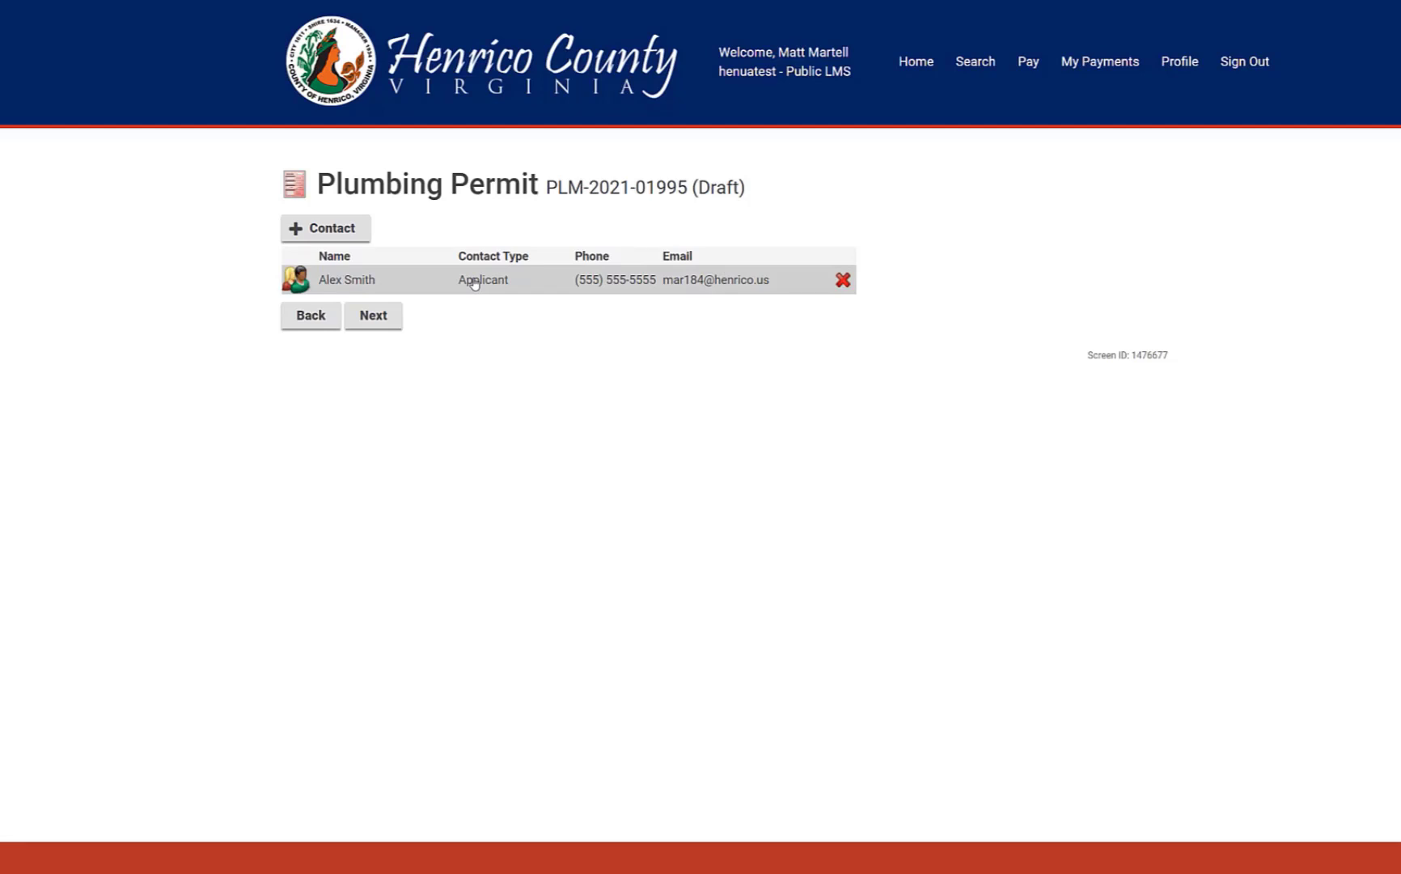
# Subscribe the applicant to seven notifications, including Payment is Required, Permit Issued and Permit Complete
pyautogui.click(475, 282)
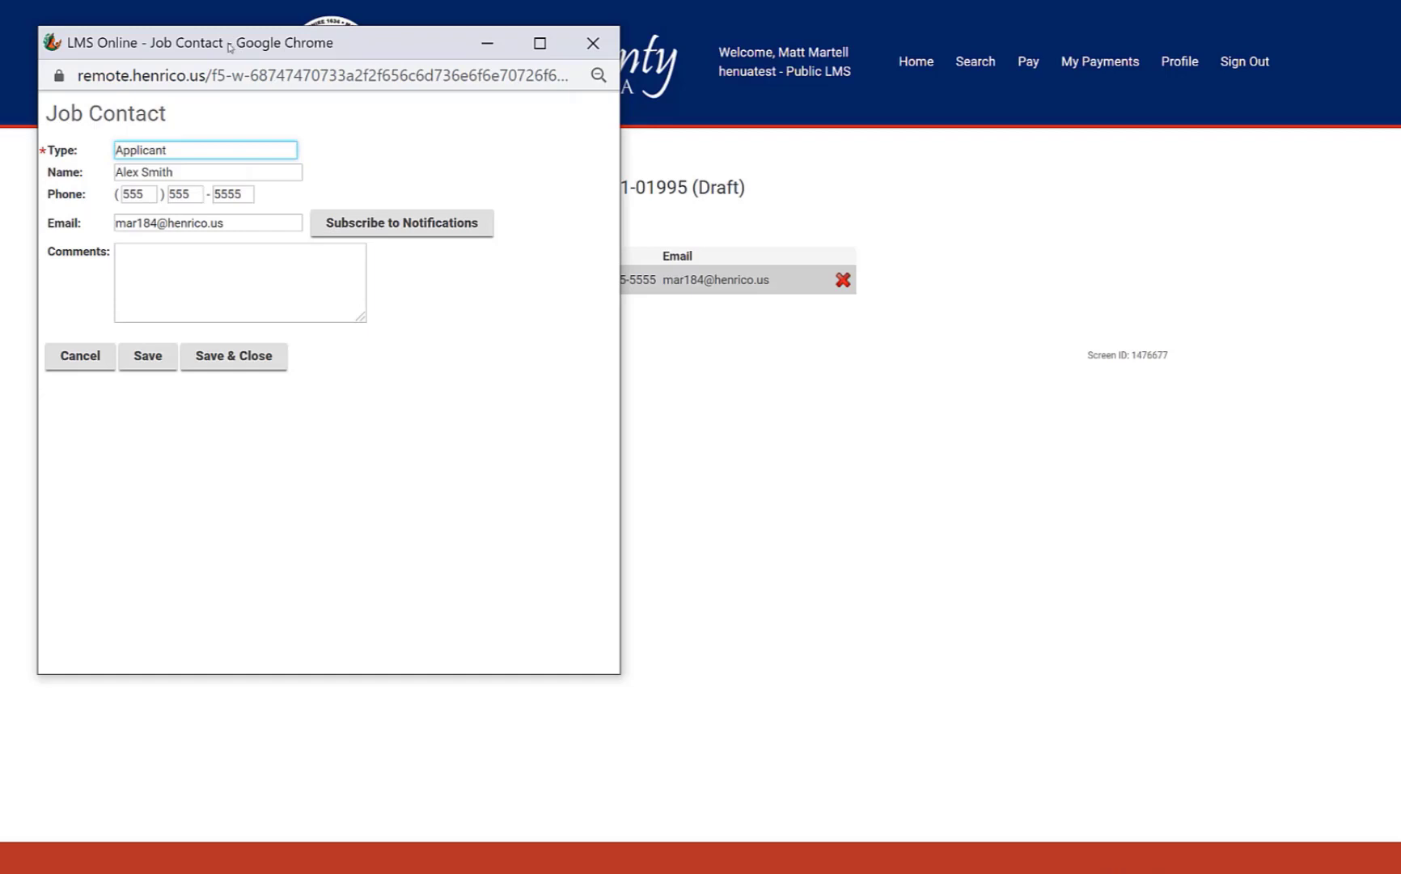
pyautogui.click(364, 226)
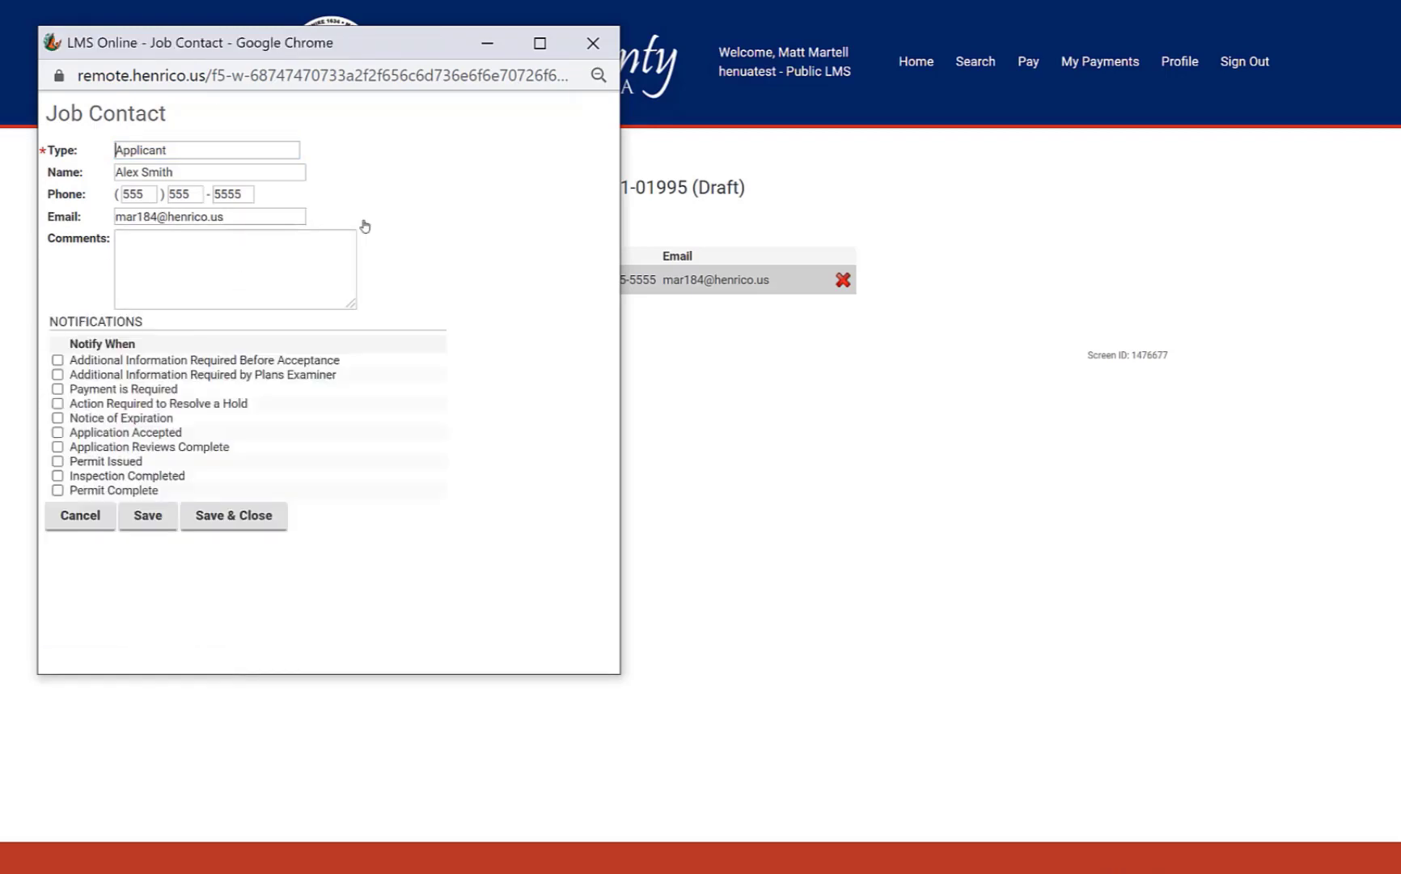
pyautogui.click(57, 360)
pyautogui.click(58, 375)
pyautogui.click(57, 389)
pyautogui.click(58, 432)
pyautogui.click(58, 461)
pyautogui.click(57, 490)
pyautogui.click(58, 476)
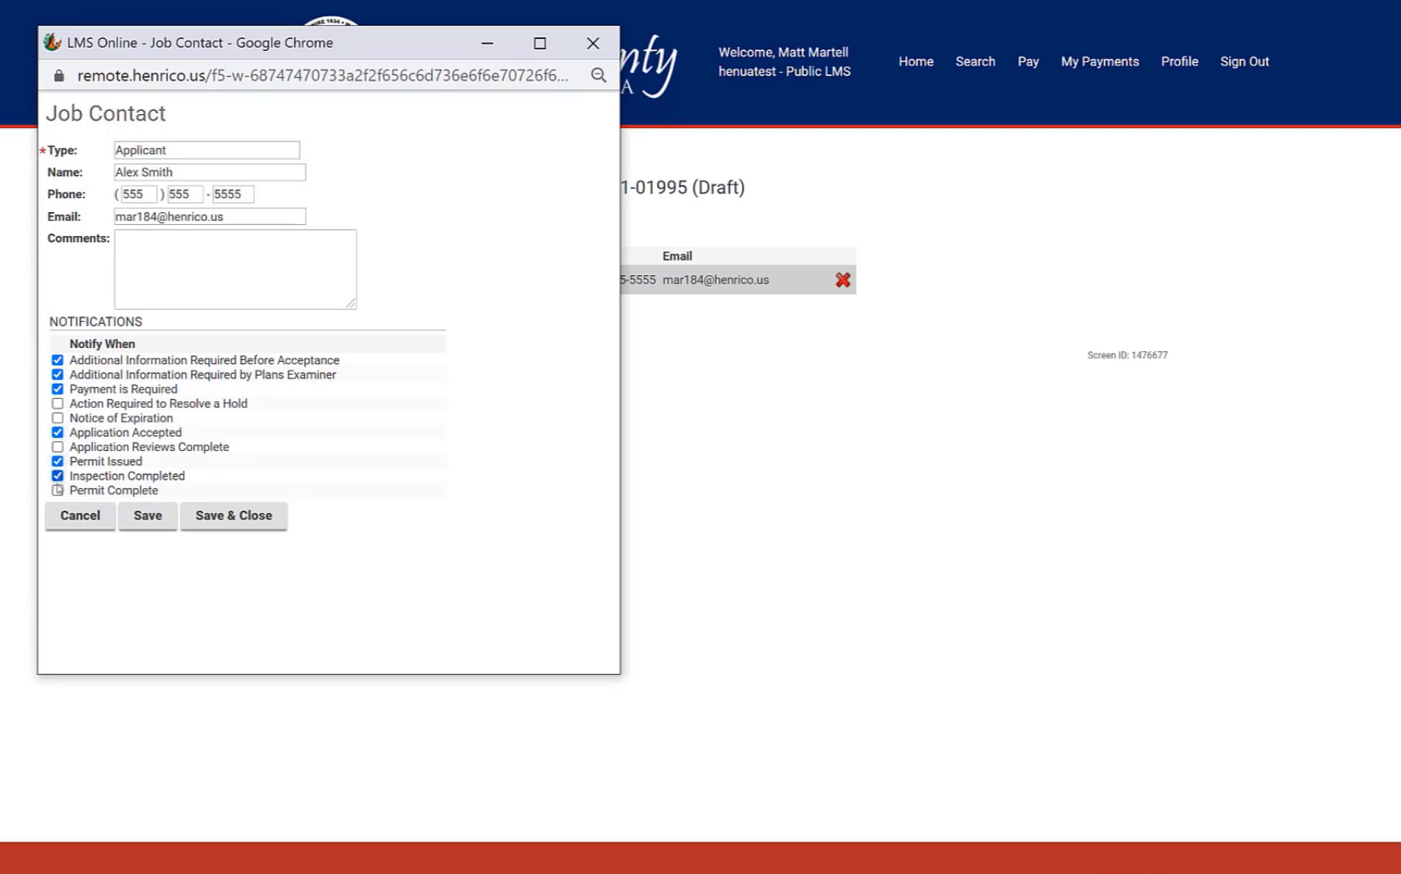
pyautogui.click(216, 517)
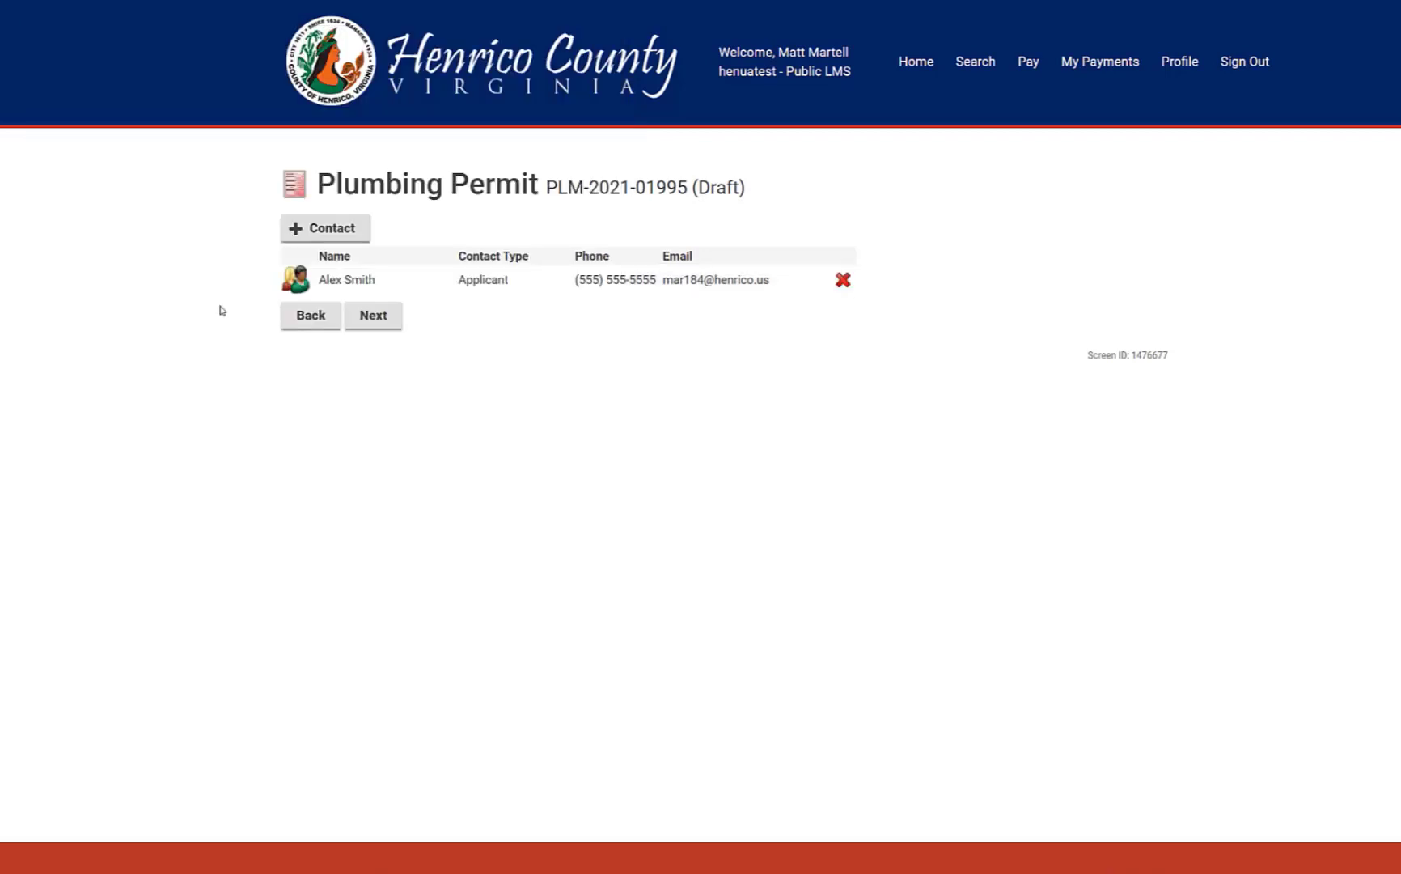
# Go back, tick Prime beside Mighty Plumbers, and continue to the next page
pyautogui.click(374, 317)
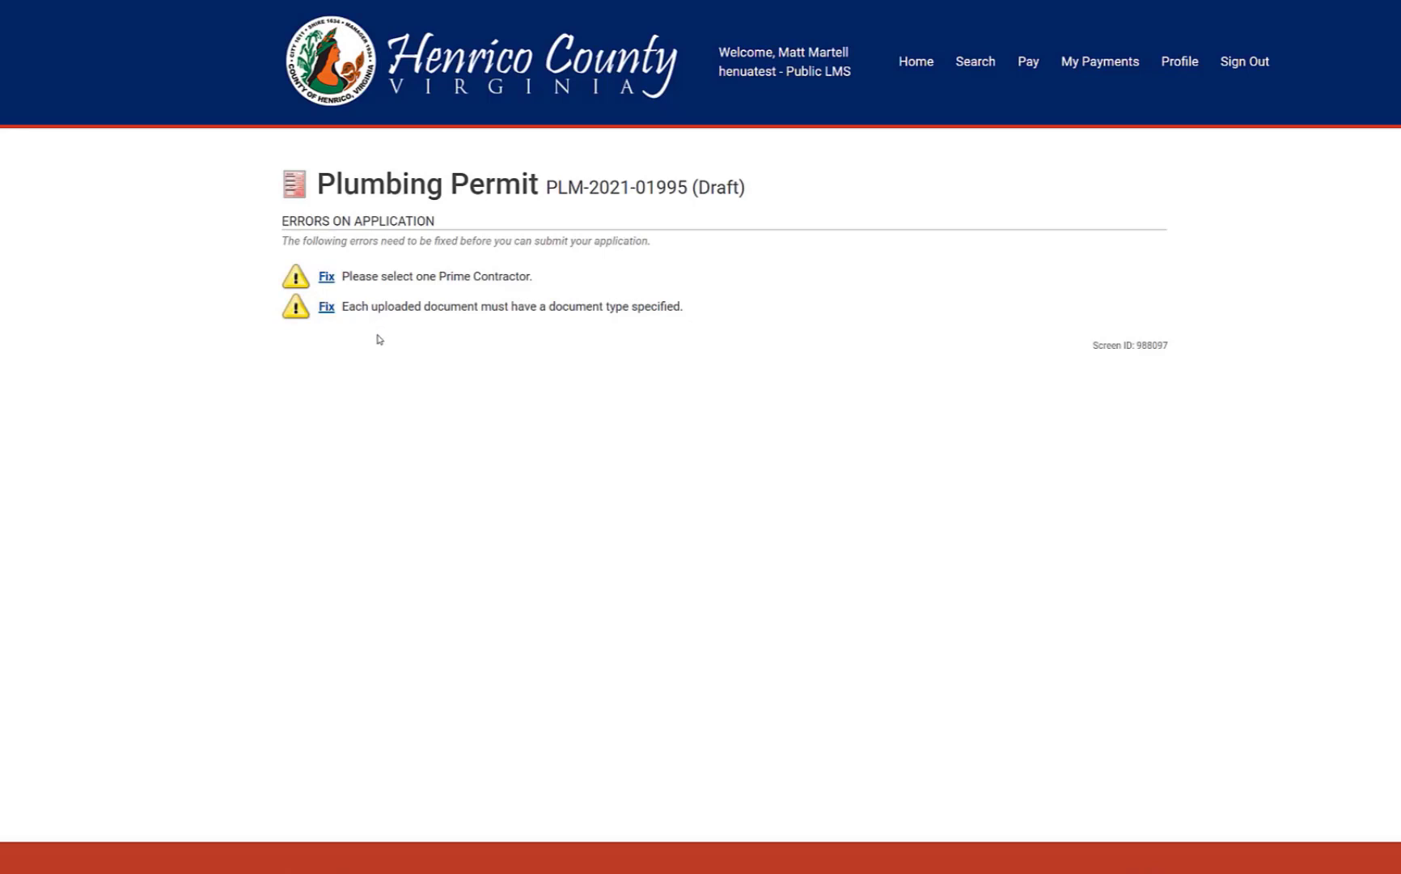
pyautogui.click(326, 276)
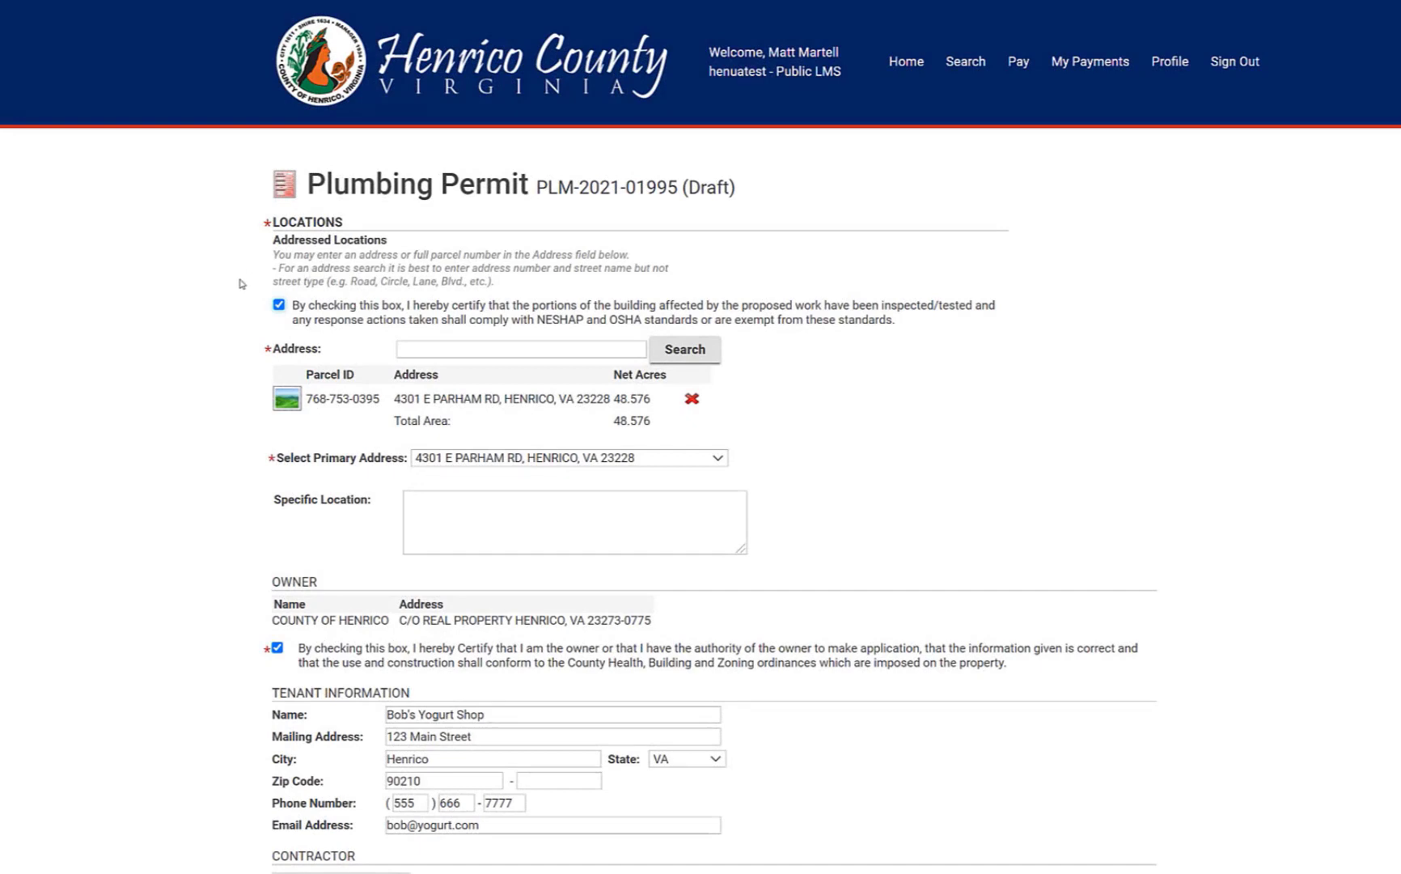
pyautogui.scroll(-2, 240, 283)
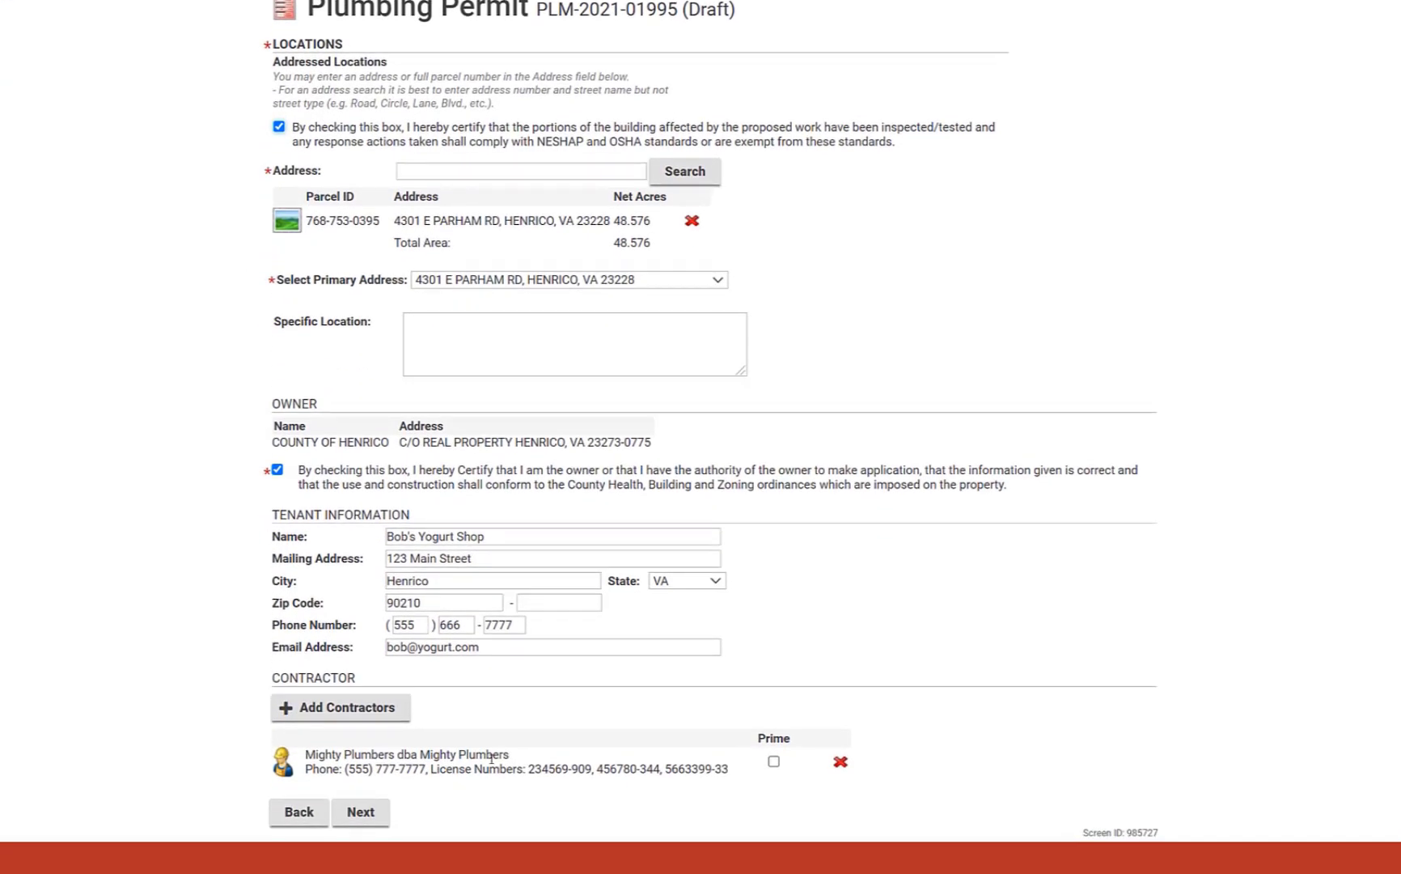
pyautogui.click(774, 763)
pyautogui.click(359, 814)
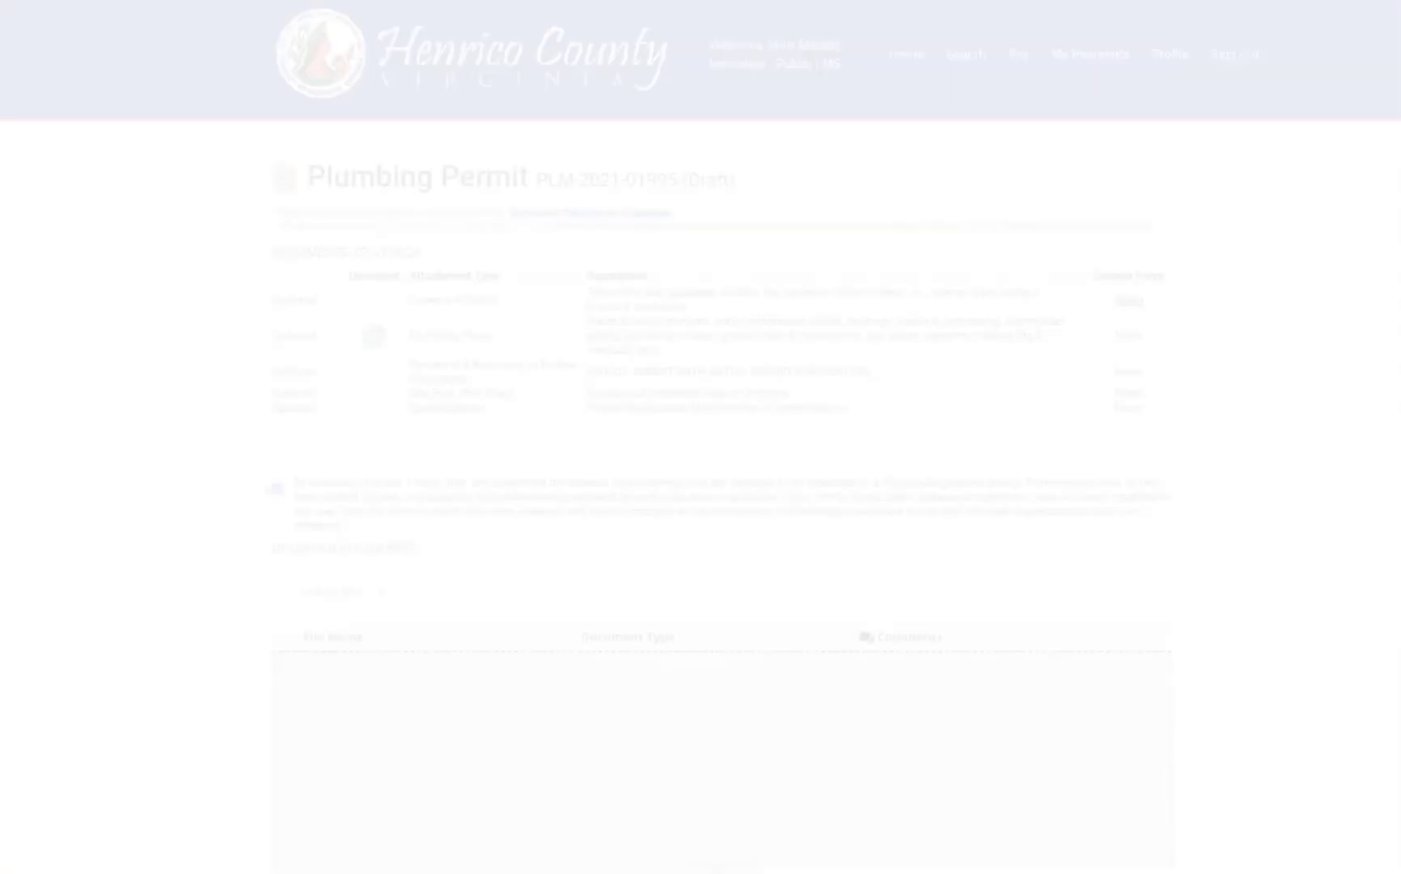
# Set the Document Type of Owners Affidavit.pdf to Owner's Affidavit
pyautogui.scroll(-3, 379, 592)
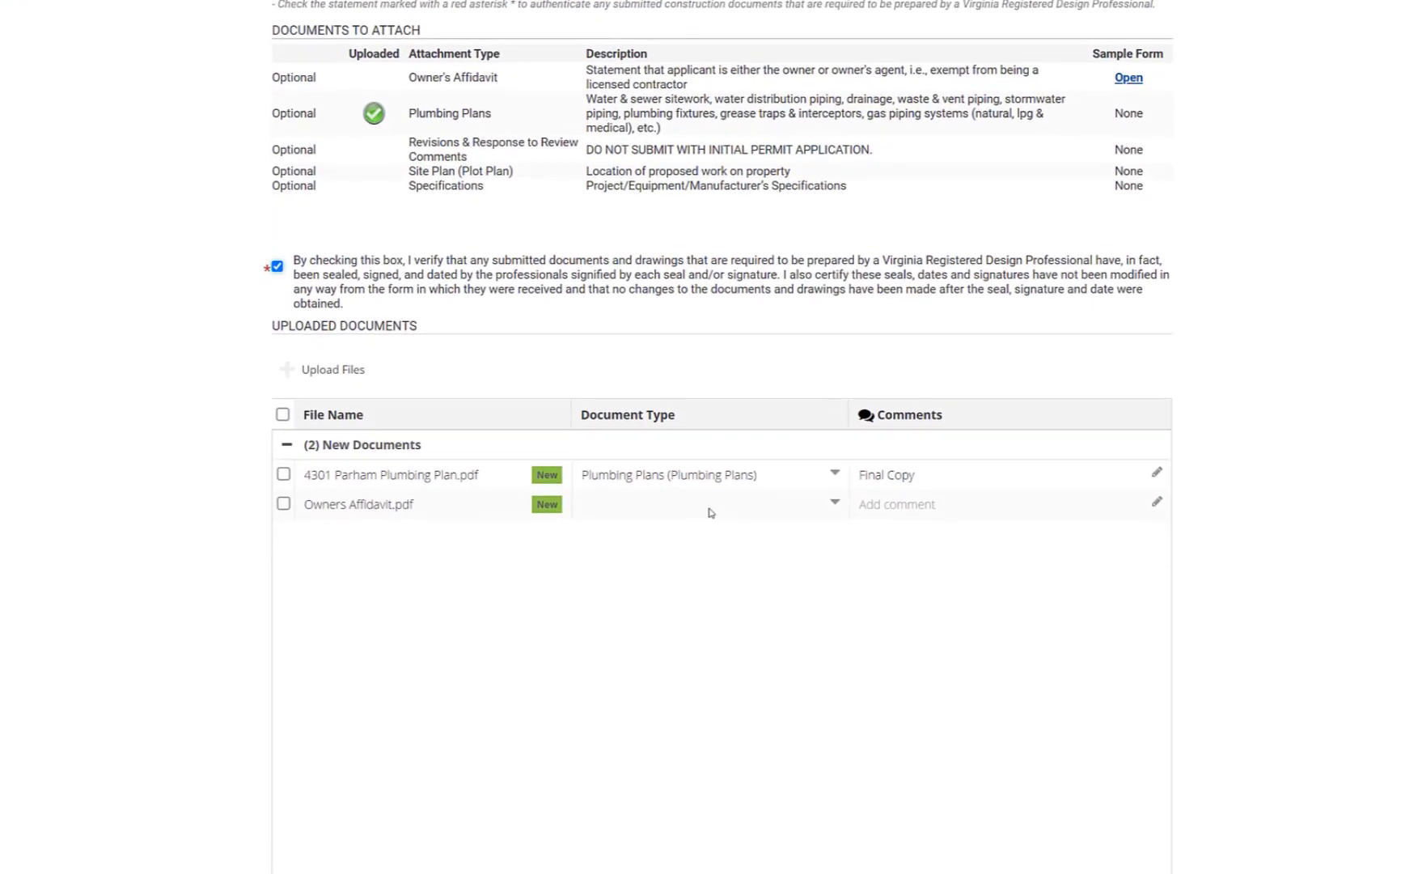
pyautogui.click(711, 512)
pyautogui.click(681, 595)
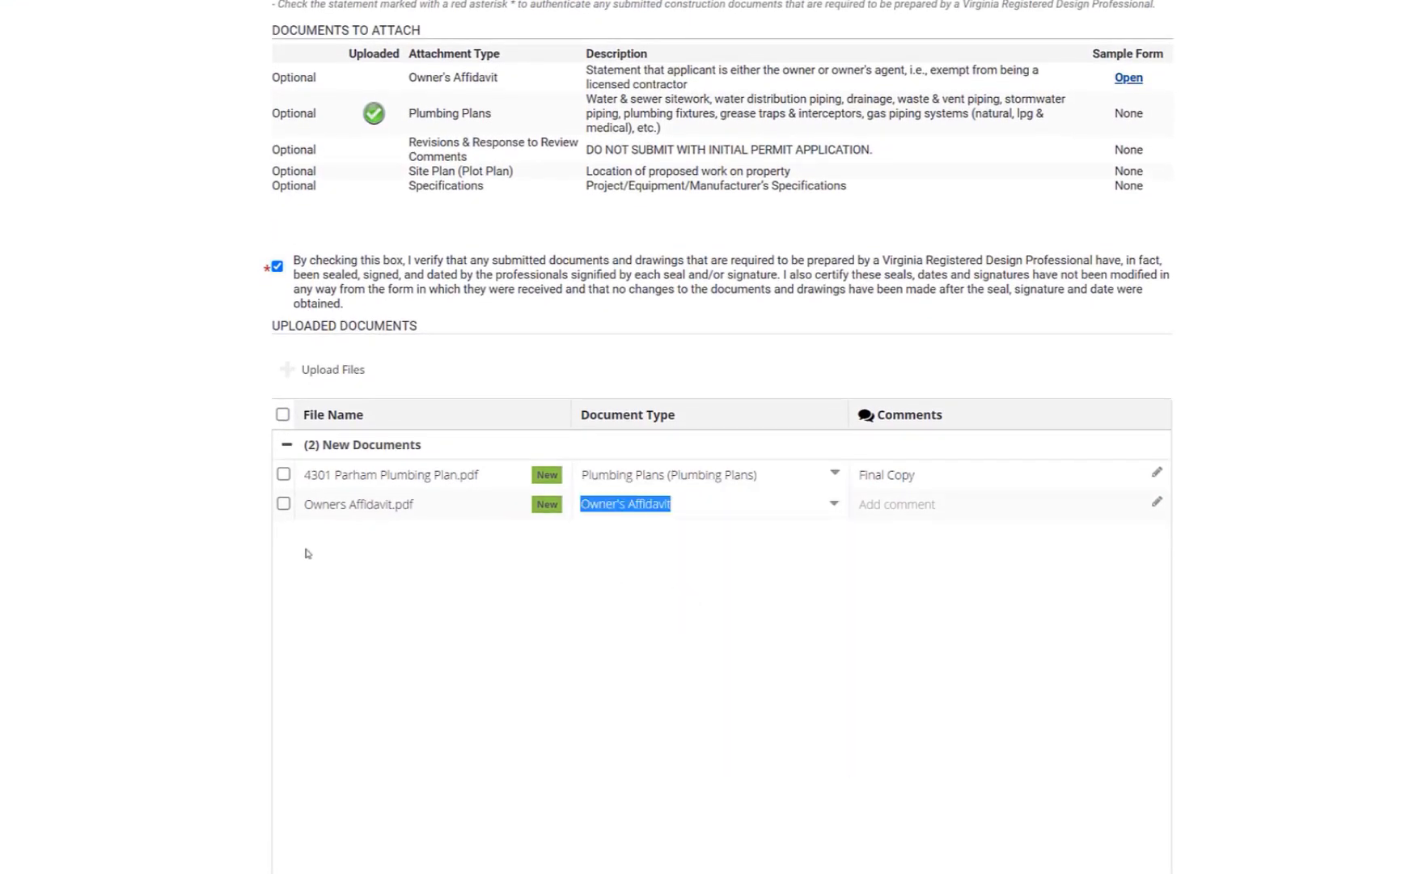
# Advance past the Documents and Contacts steps to the $2.00 levy and $100.00 fee summary
pyautogui.scroll(-2, 307, 554)
pyautogui.scroll(3, 382, 619)
pyautogui.scroll(-3, 382, 619)
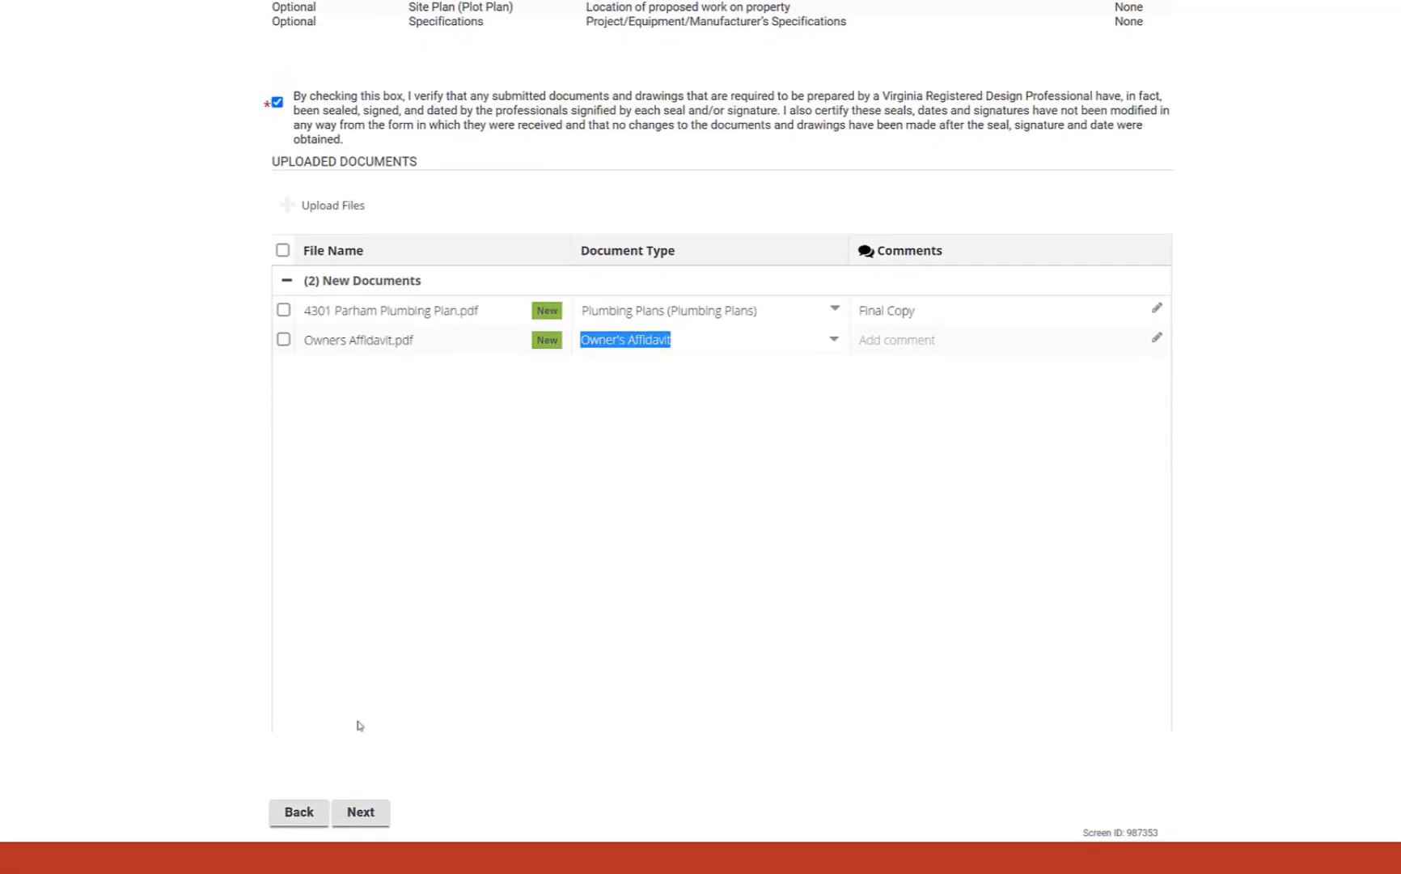
pyautogui.click(361, 813)
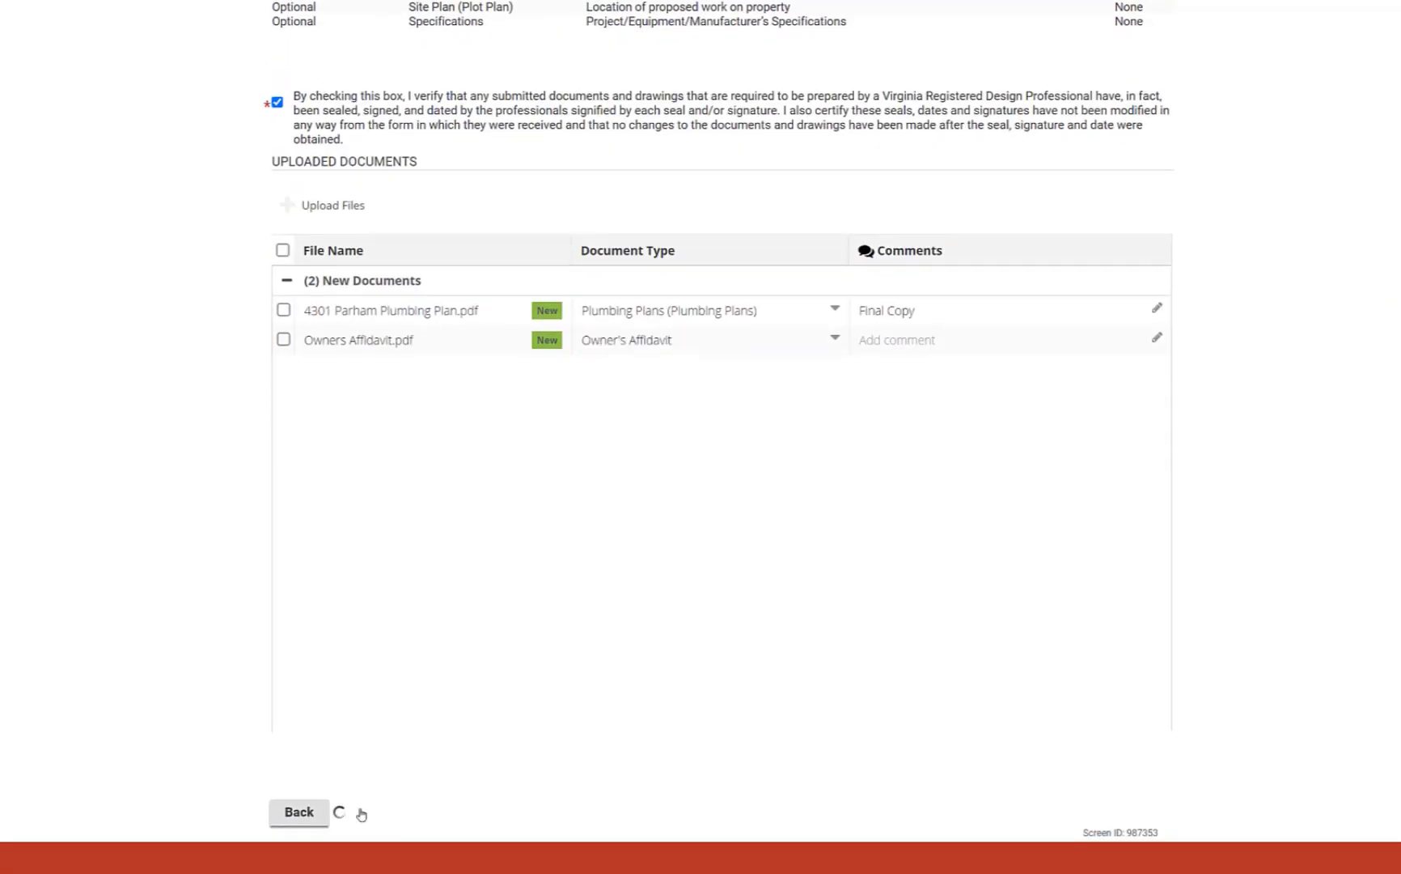
pyautogui.click(379, 351)
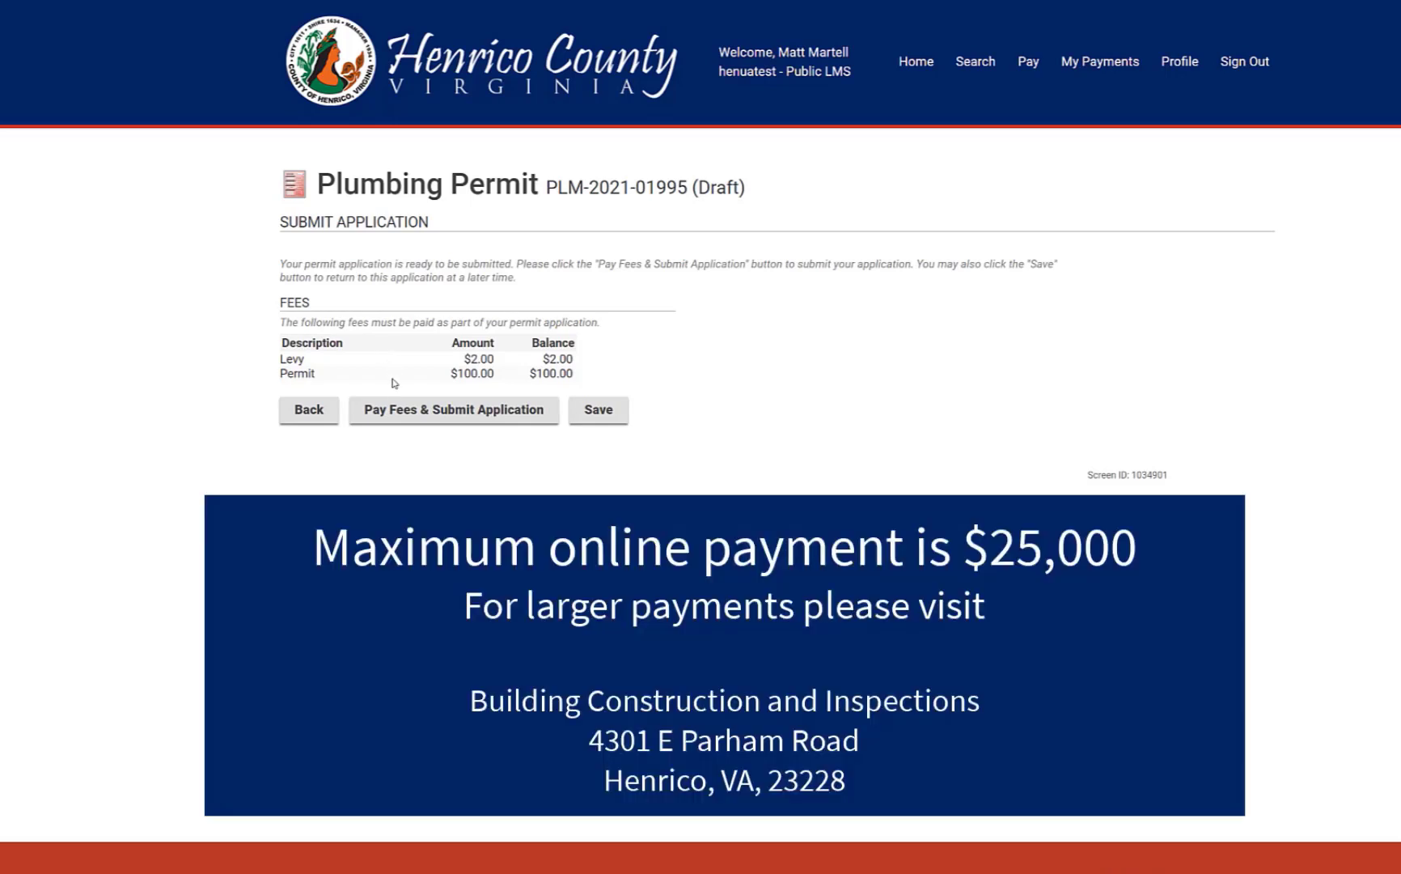
# Start the fee payment by credit card, entering the card's security code and an October 2028 expiry
pyautogui.click(429, 411)
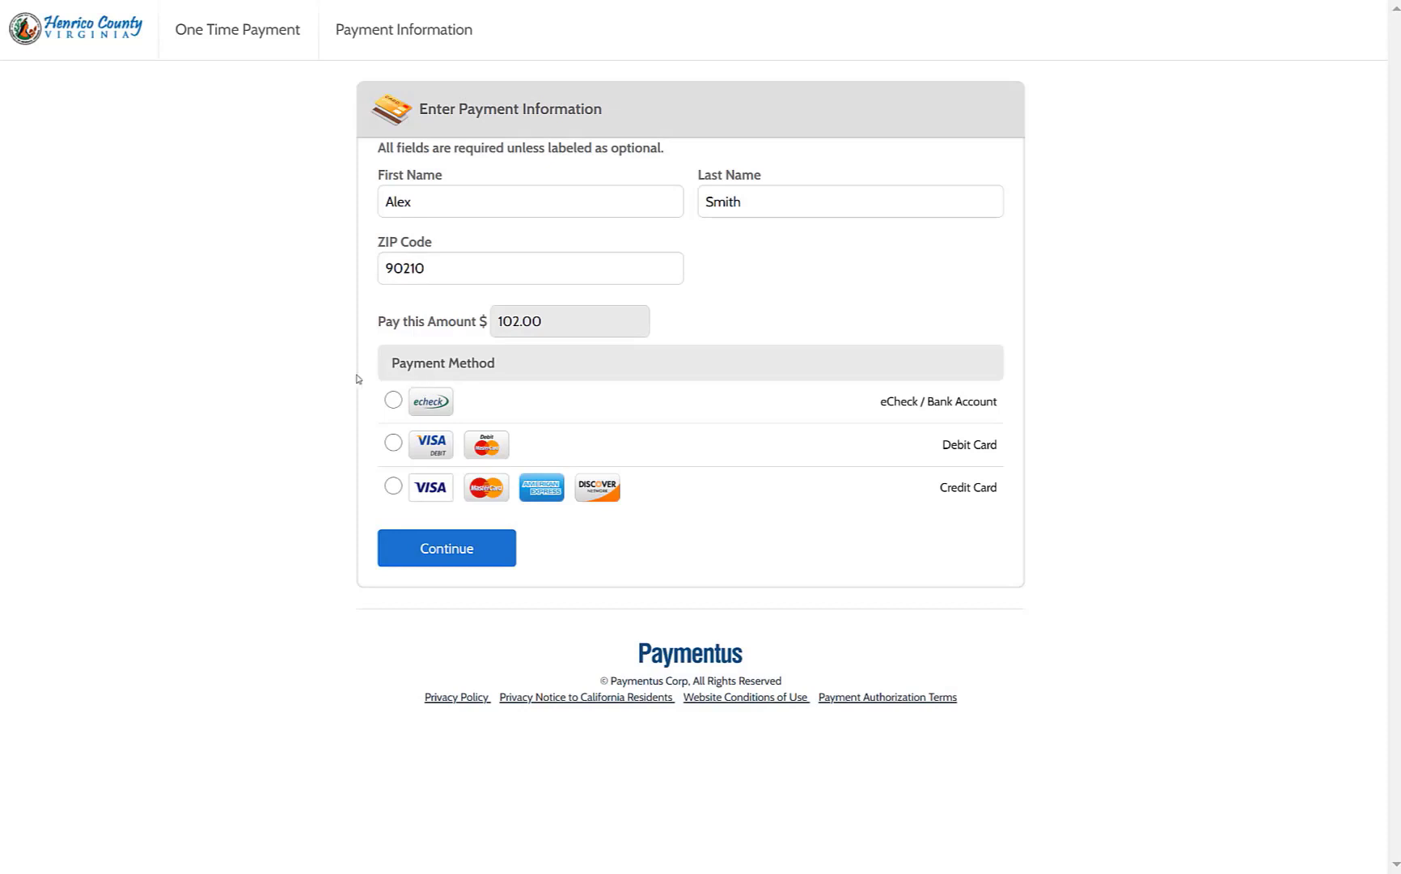
pyautogui.click(393, 487)
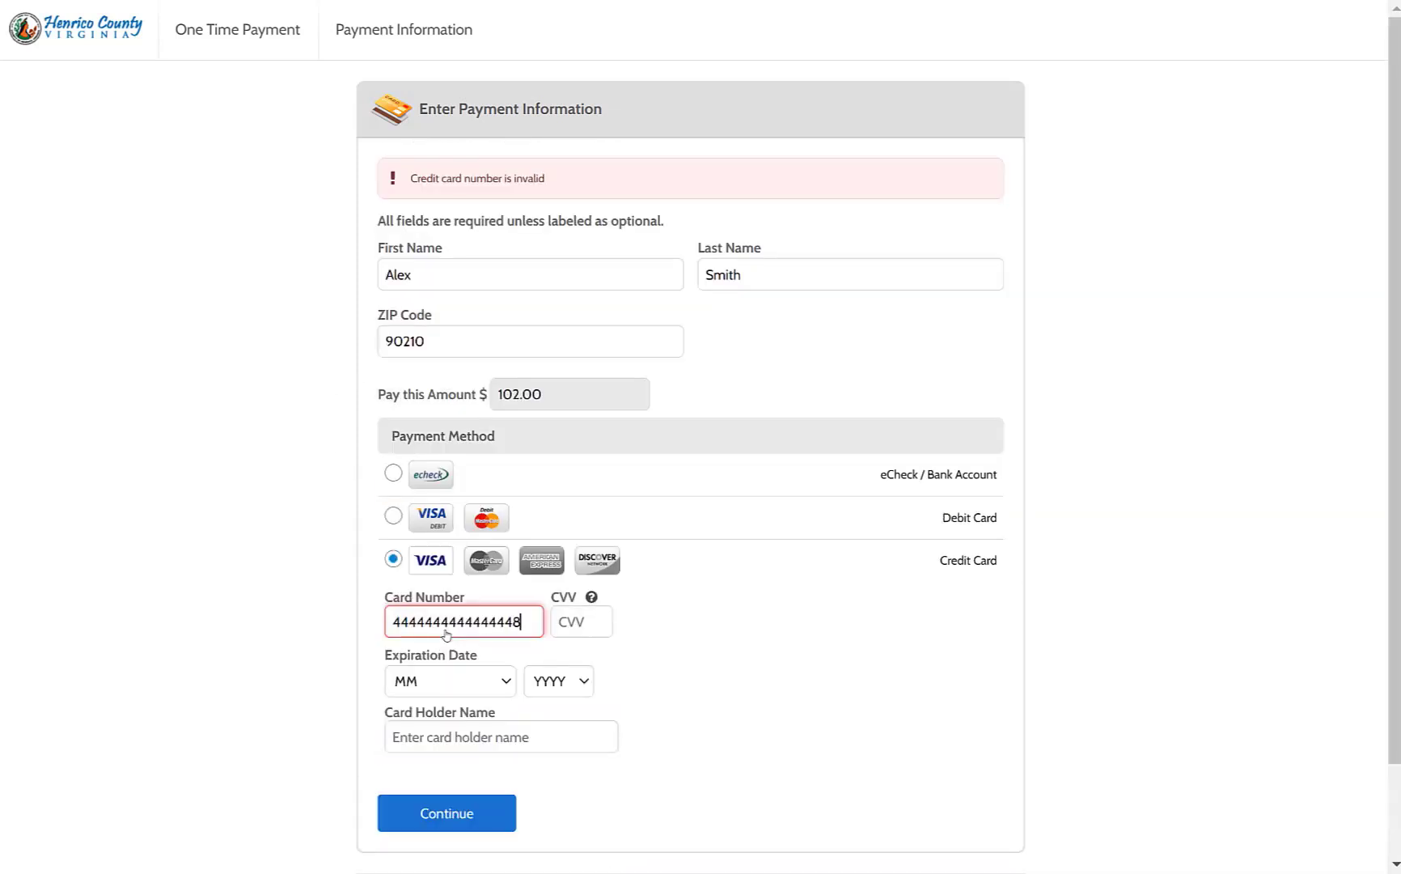
pyautogui.click(585, 624)
pyautogui.write('123')
pyautogui.click(490, 681)
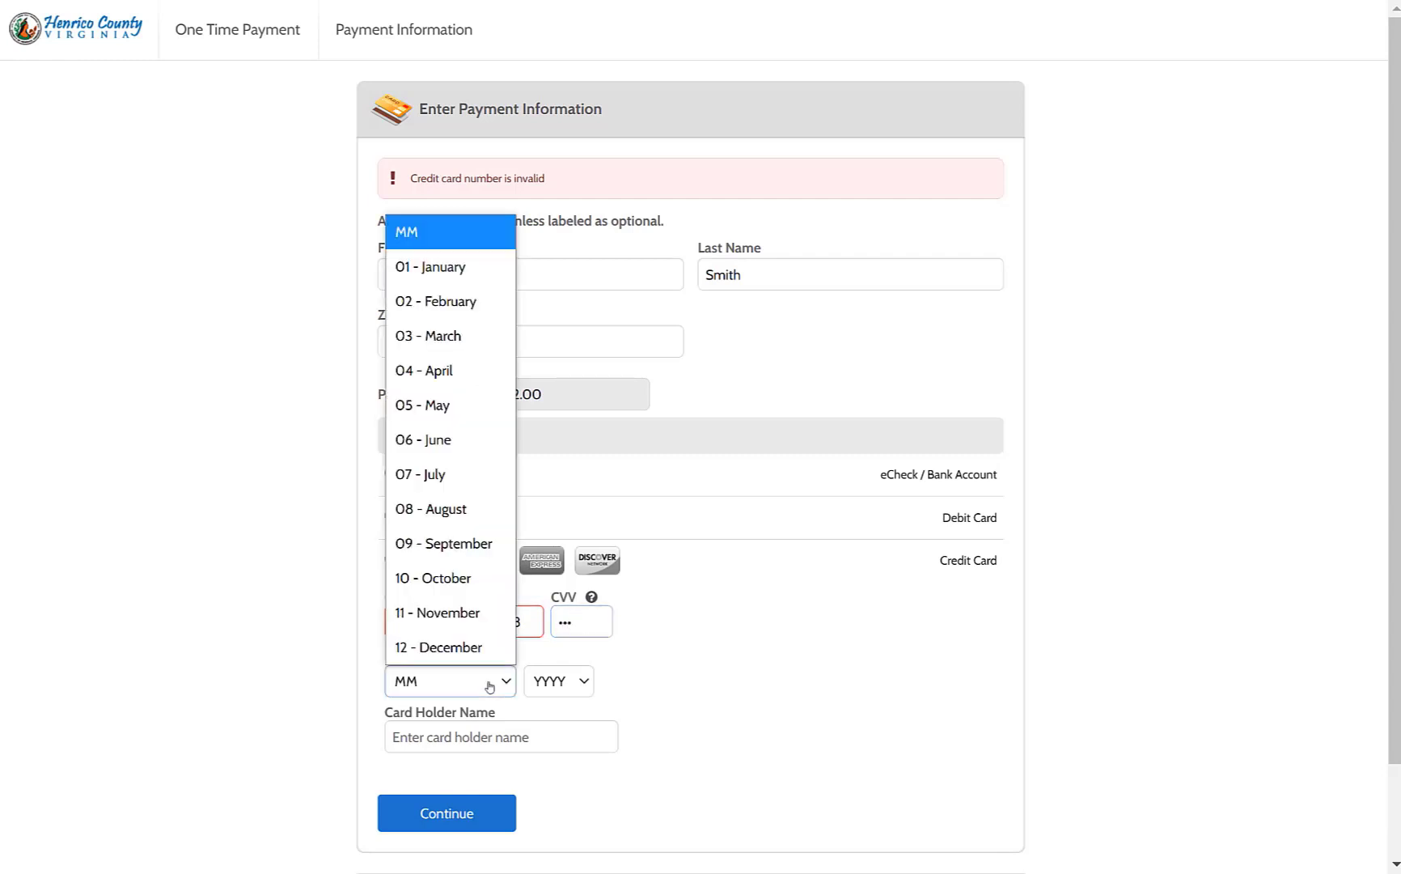
pyautogui.click(425, 579)
pyautogui.click(560, 681)
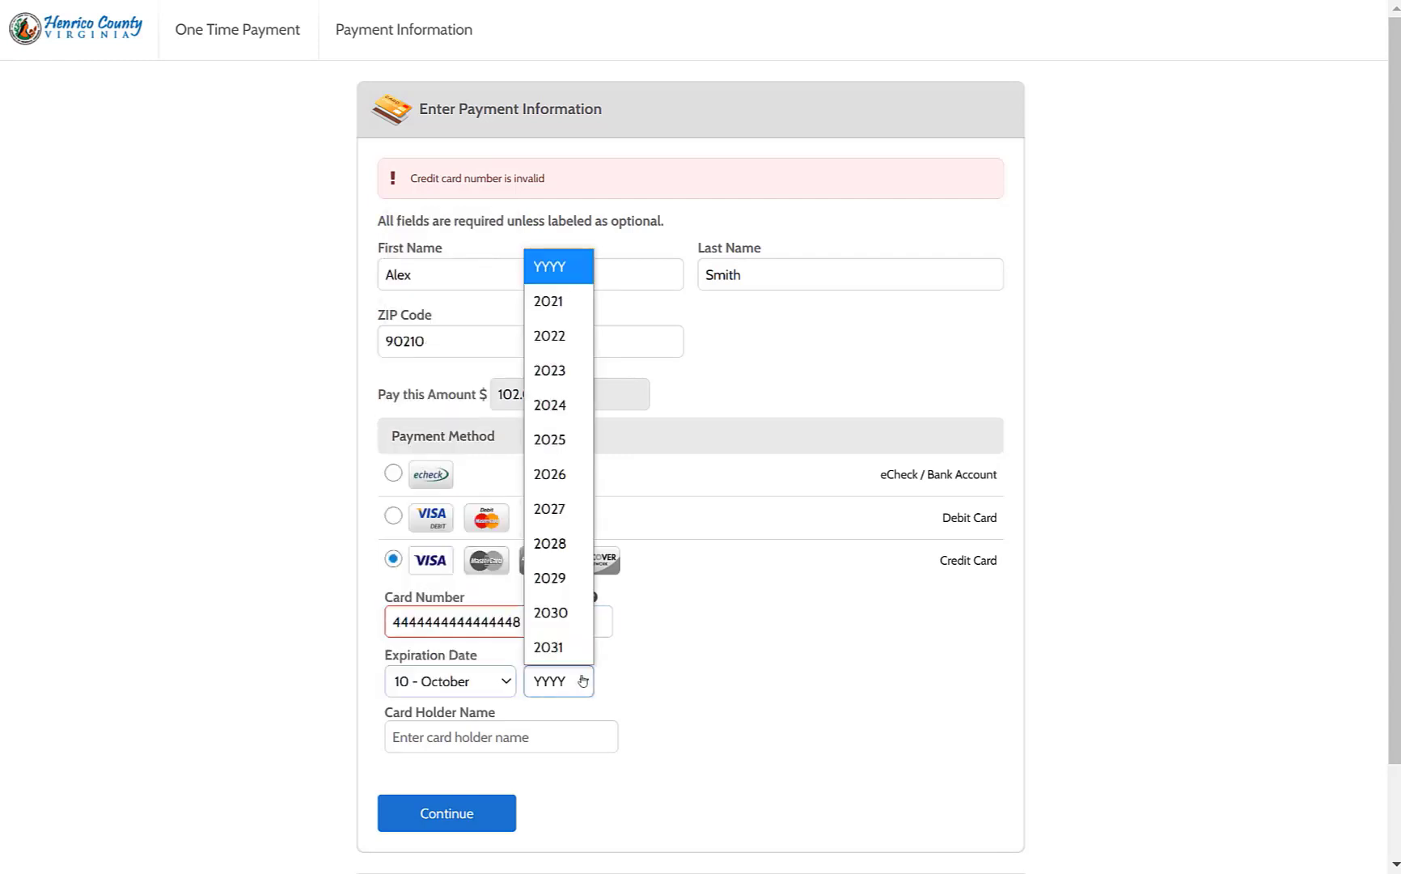
pyautogui.click(561, 553)
# Enter the card holder's name, accept the authorization terms and pay $102.00
pyautogui.click(548, 724)
pyautogui.write('A')
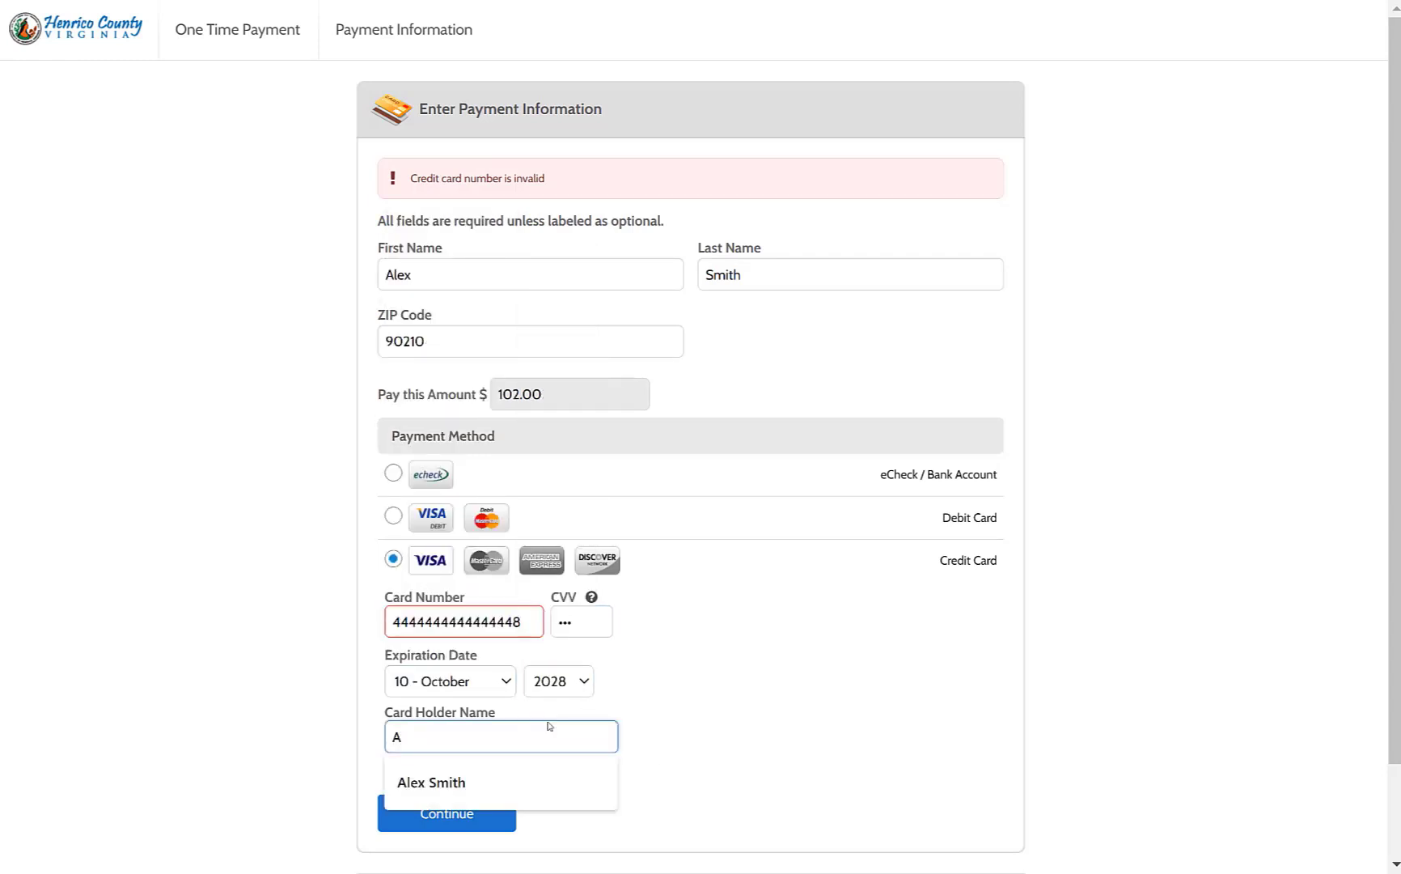
pyautogui.press('BackSpace')
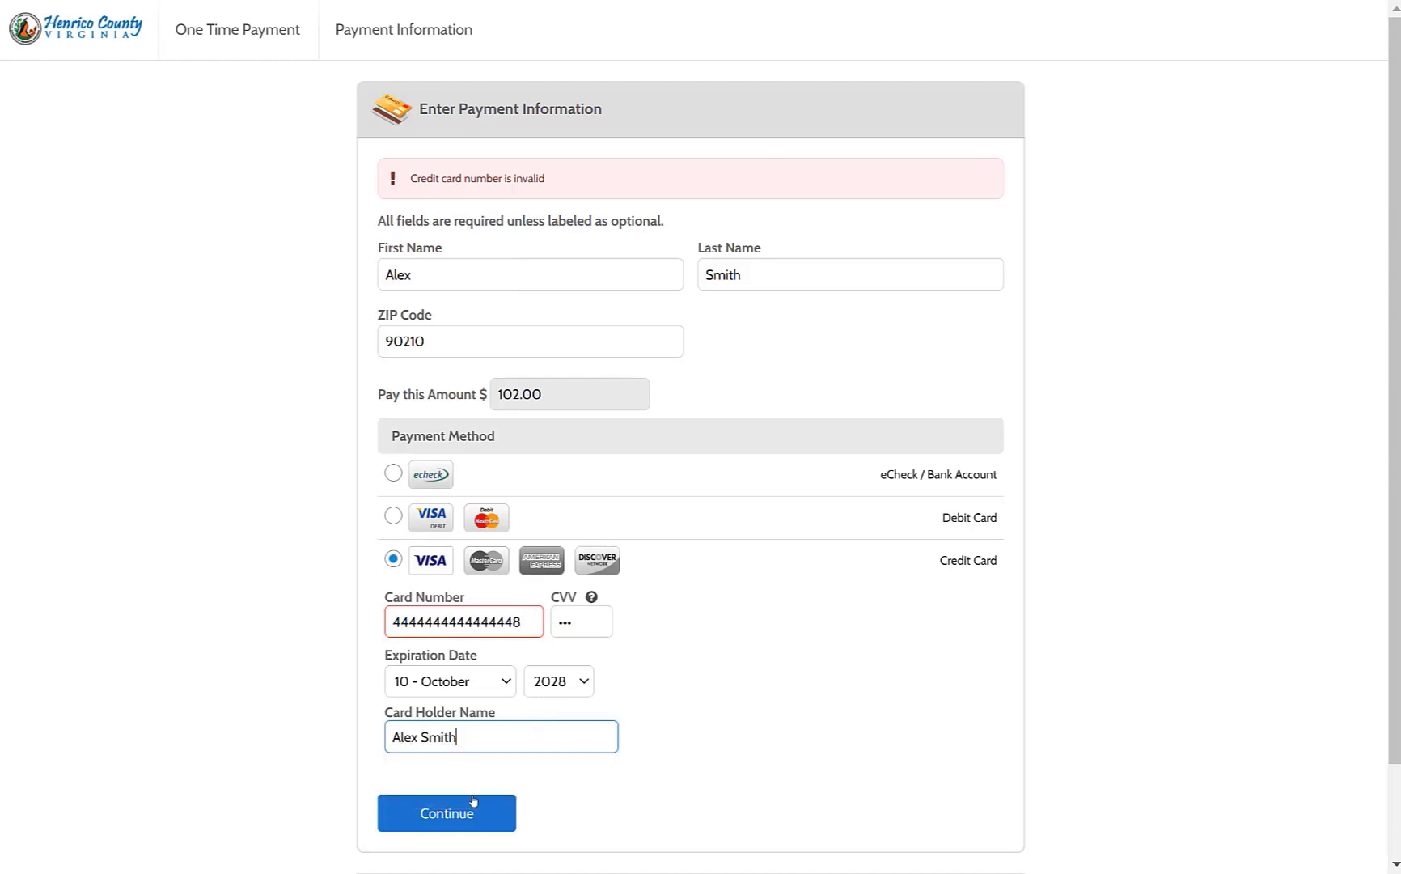
pyautogui.click(458, 812)
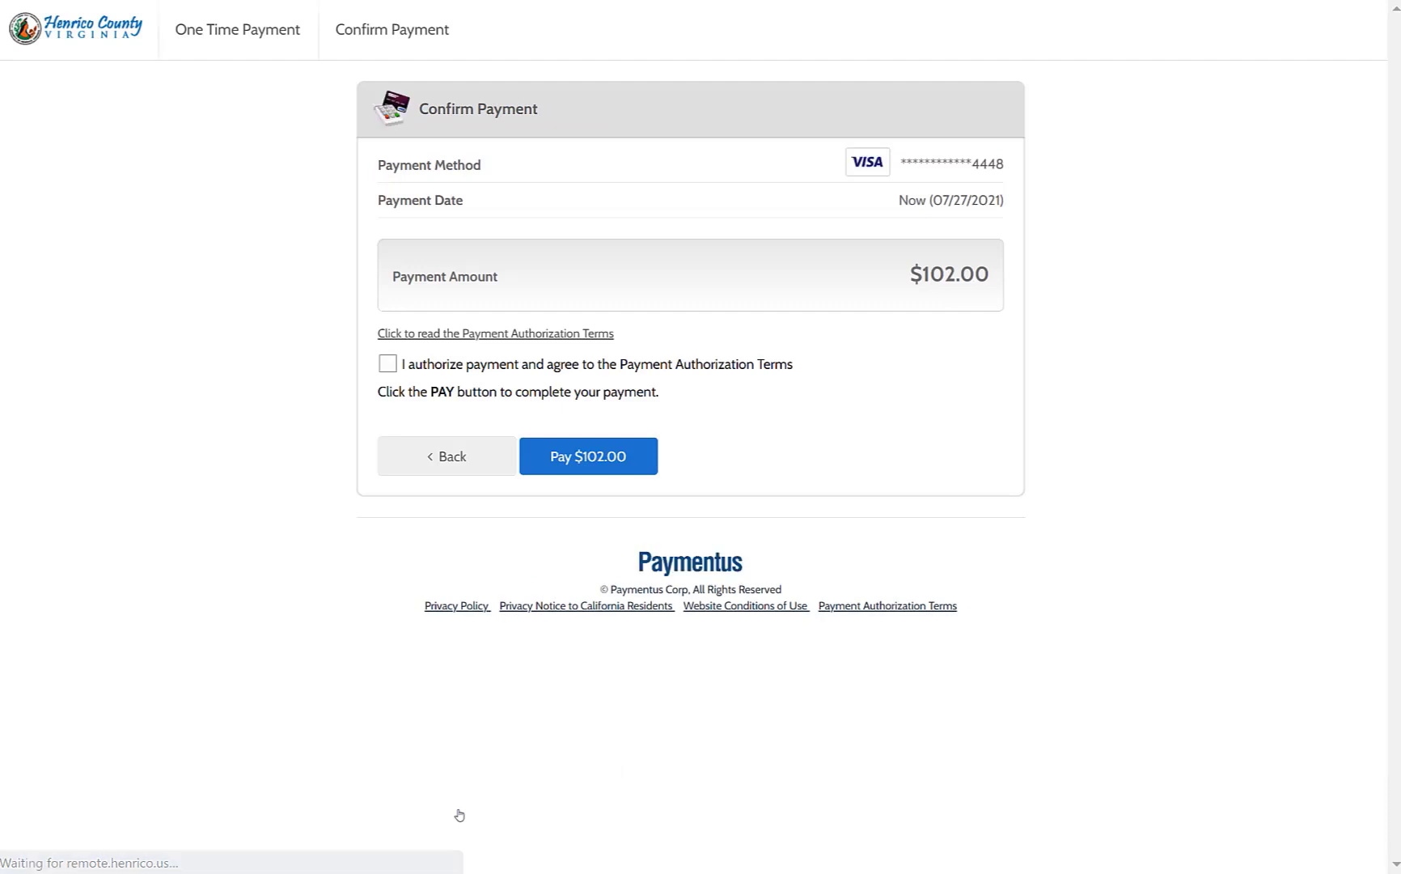
pyautogui.click(388, 365)
pyautogui.click(605, 458)
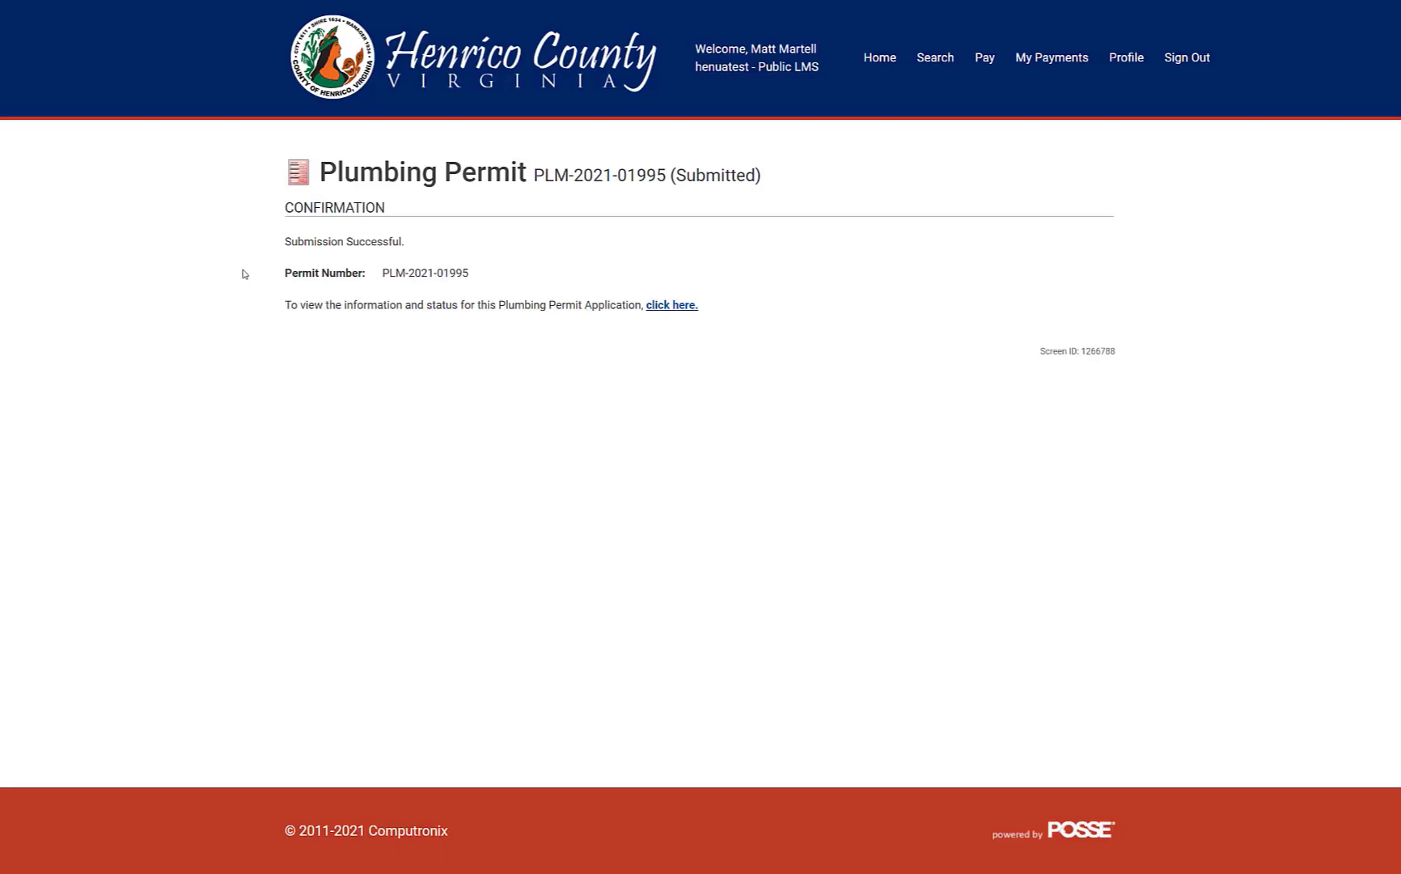
pyautogui.click(683, 307)
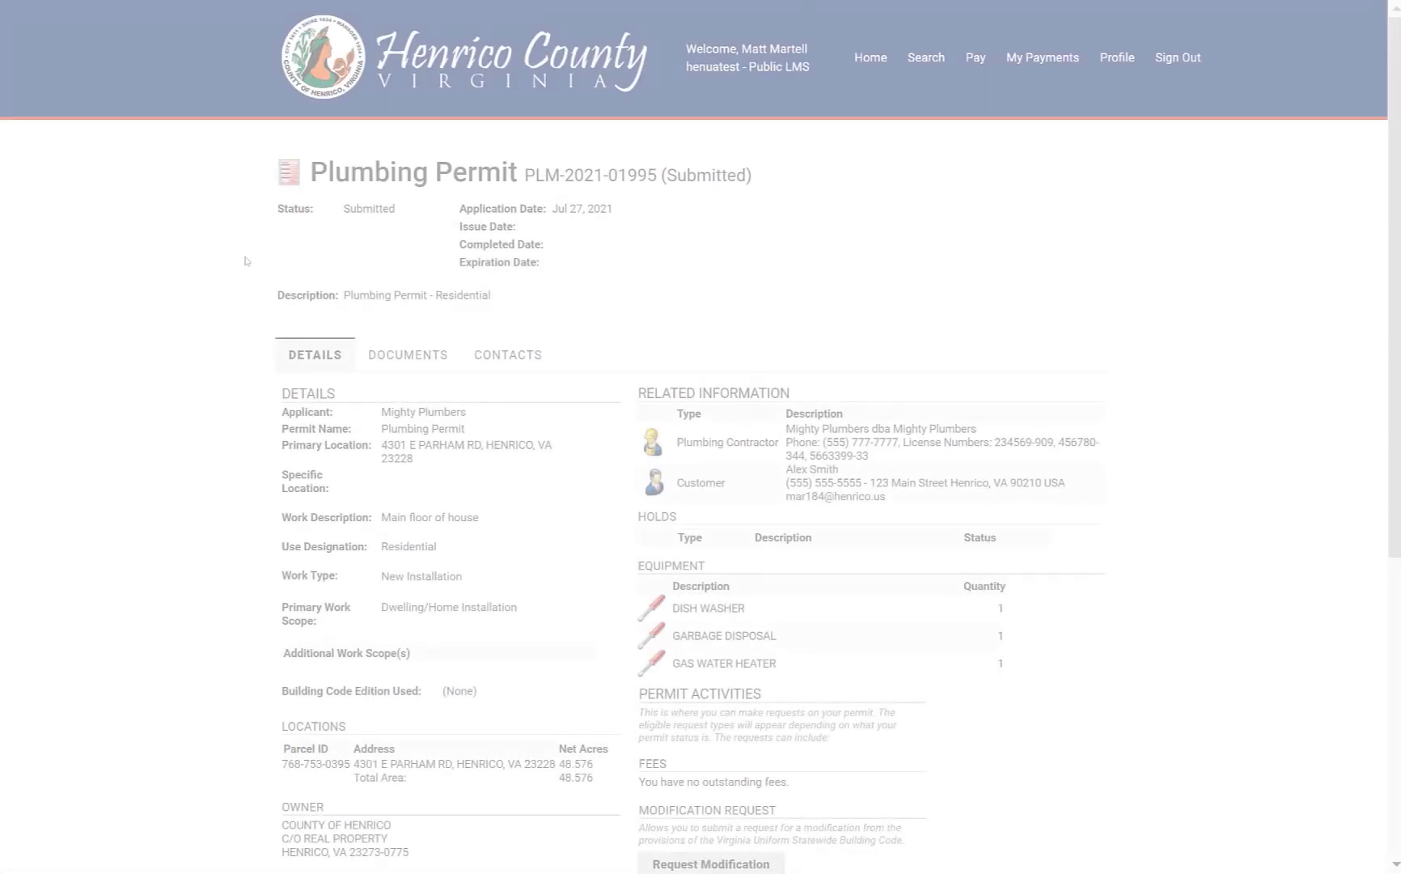
pyautogui.scroll(-5, 343, 361)
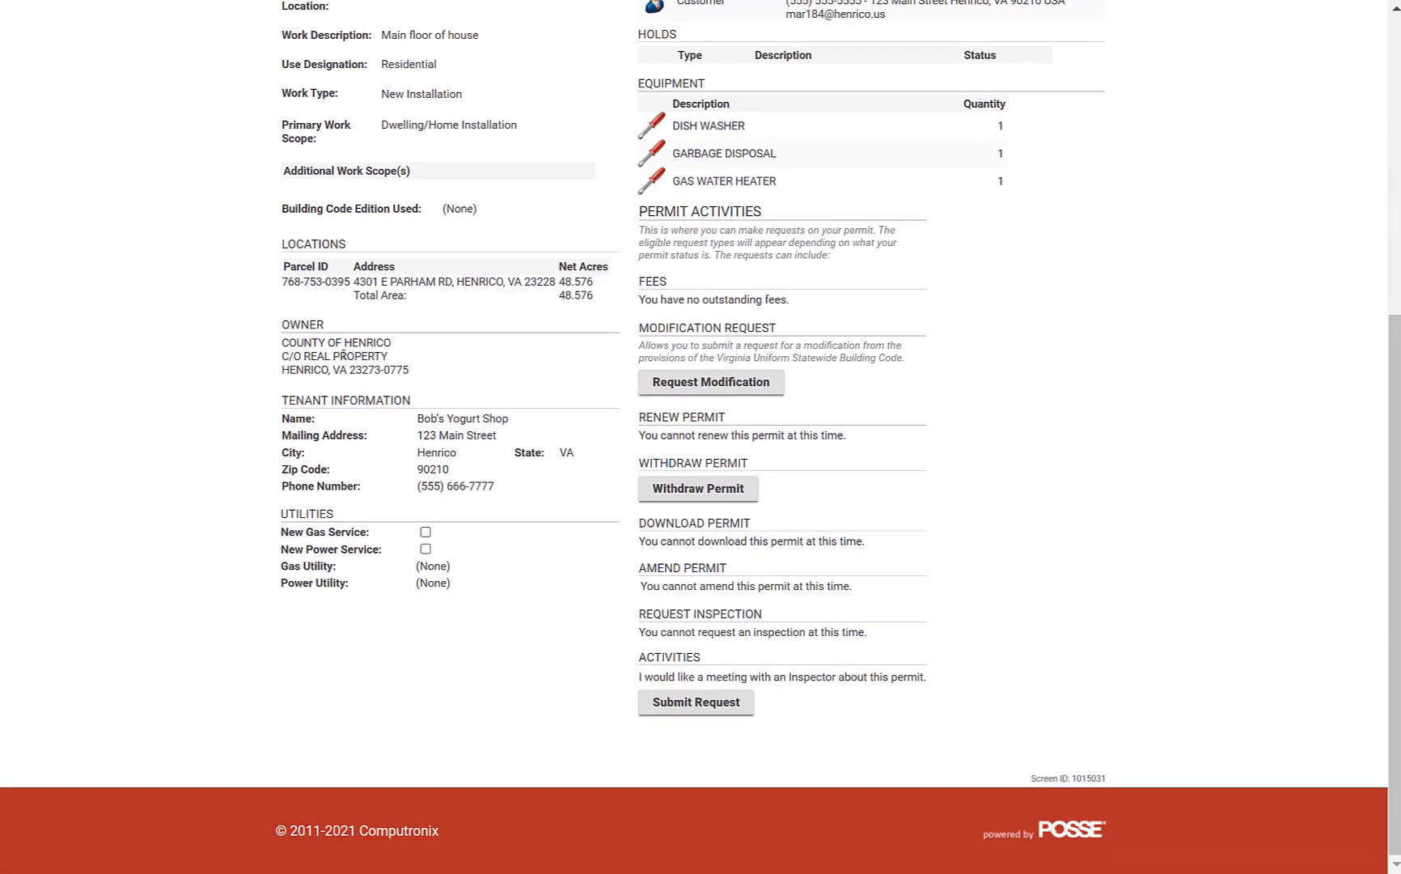
pyautogui.scroll(3, 343, 361)
pyautogui.scroll(2, 343, 354)
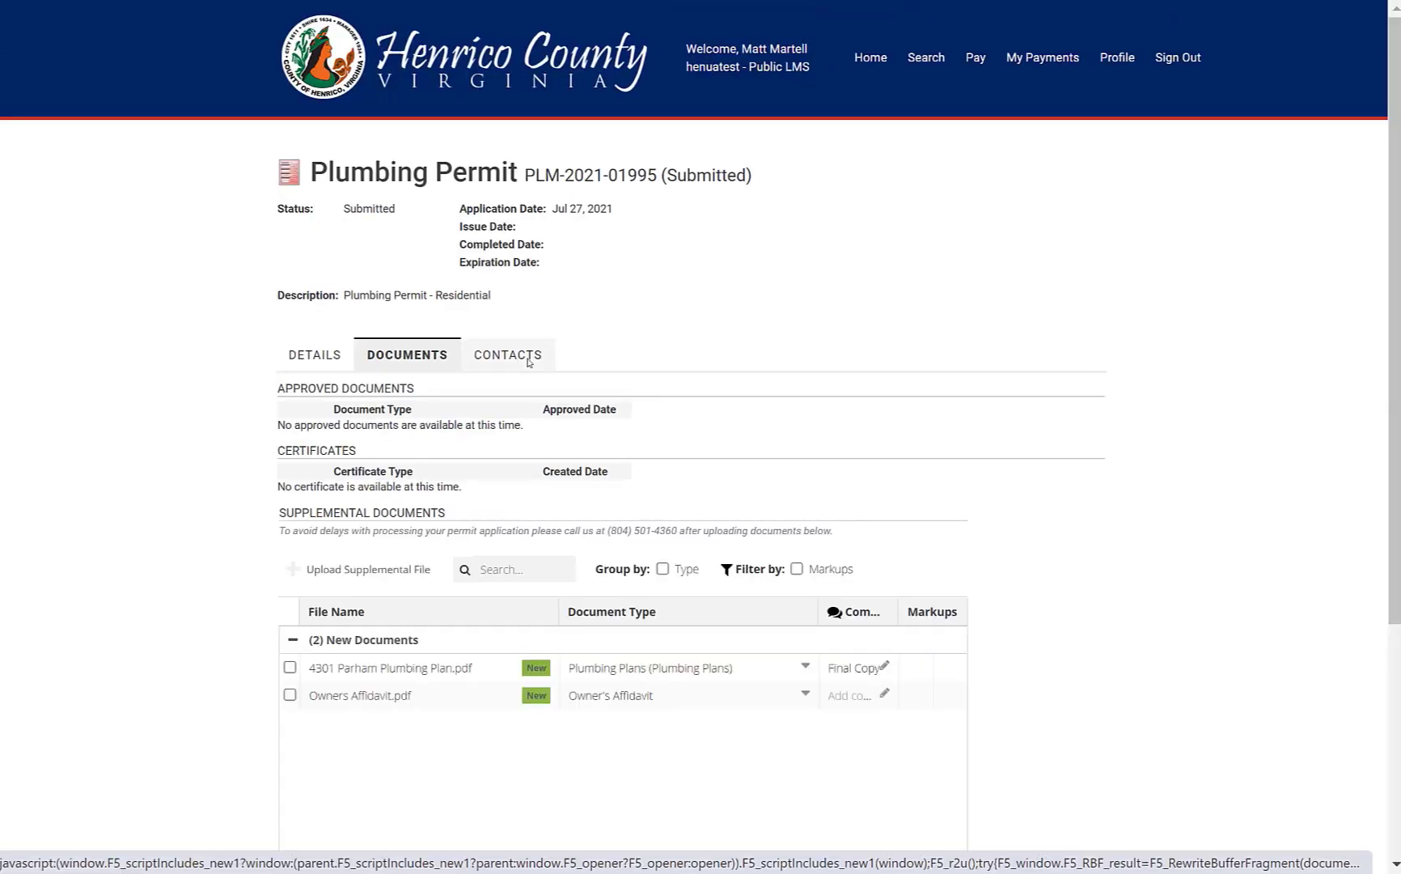
pyautogui.click(528, 361)
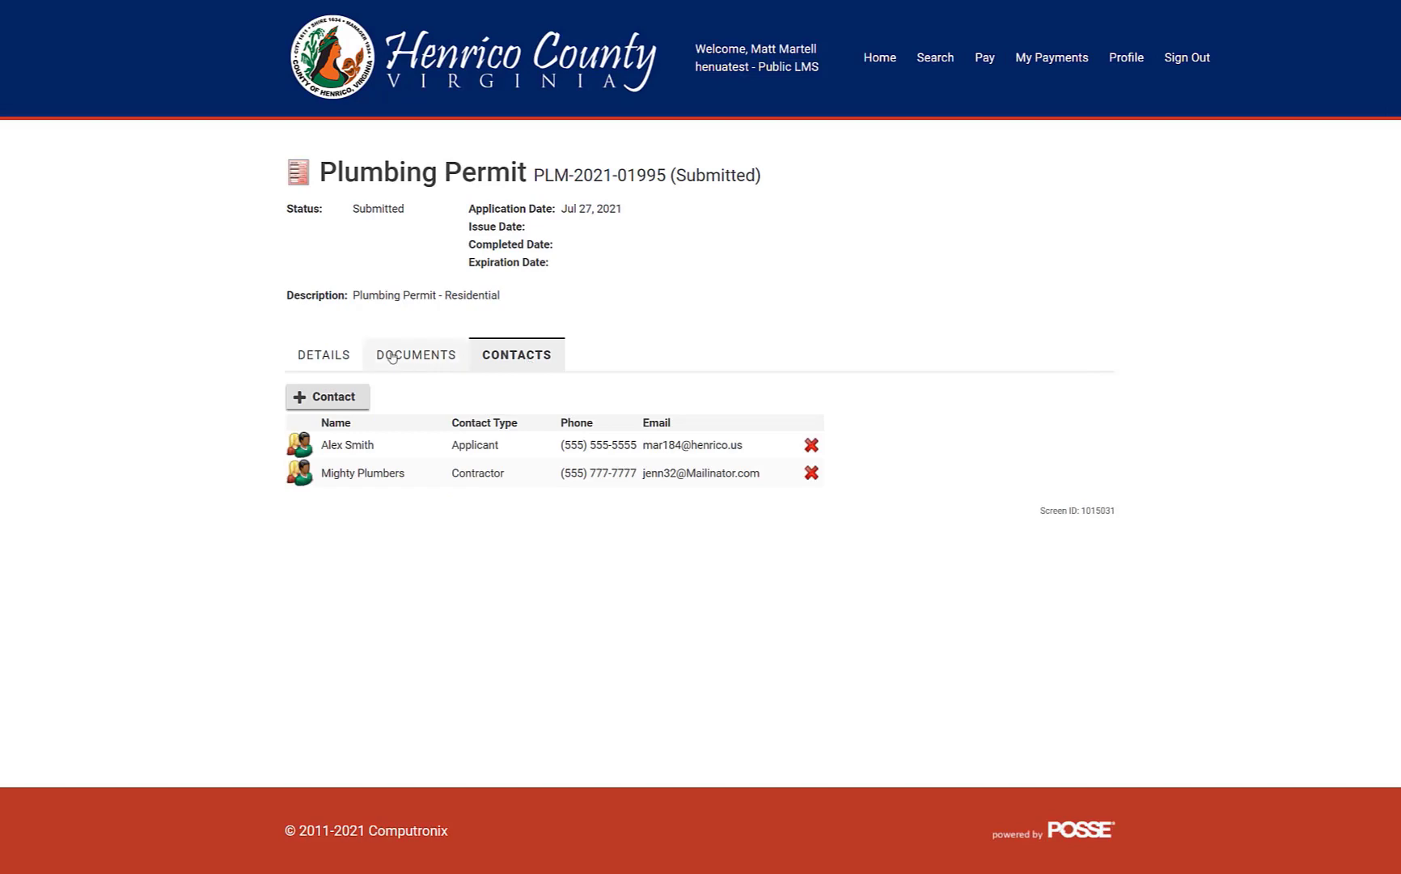
pyautogui.click(330, 356)
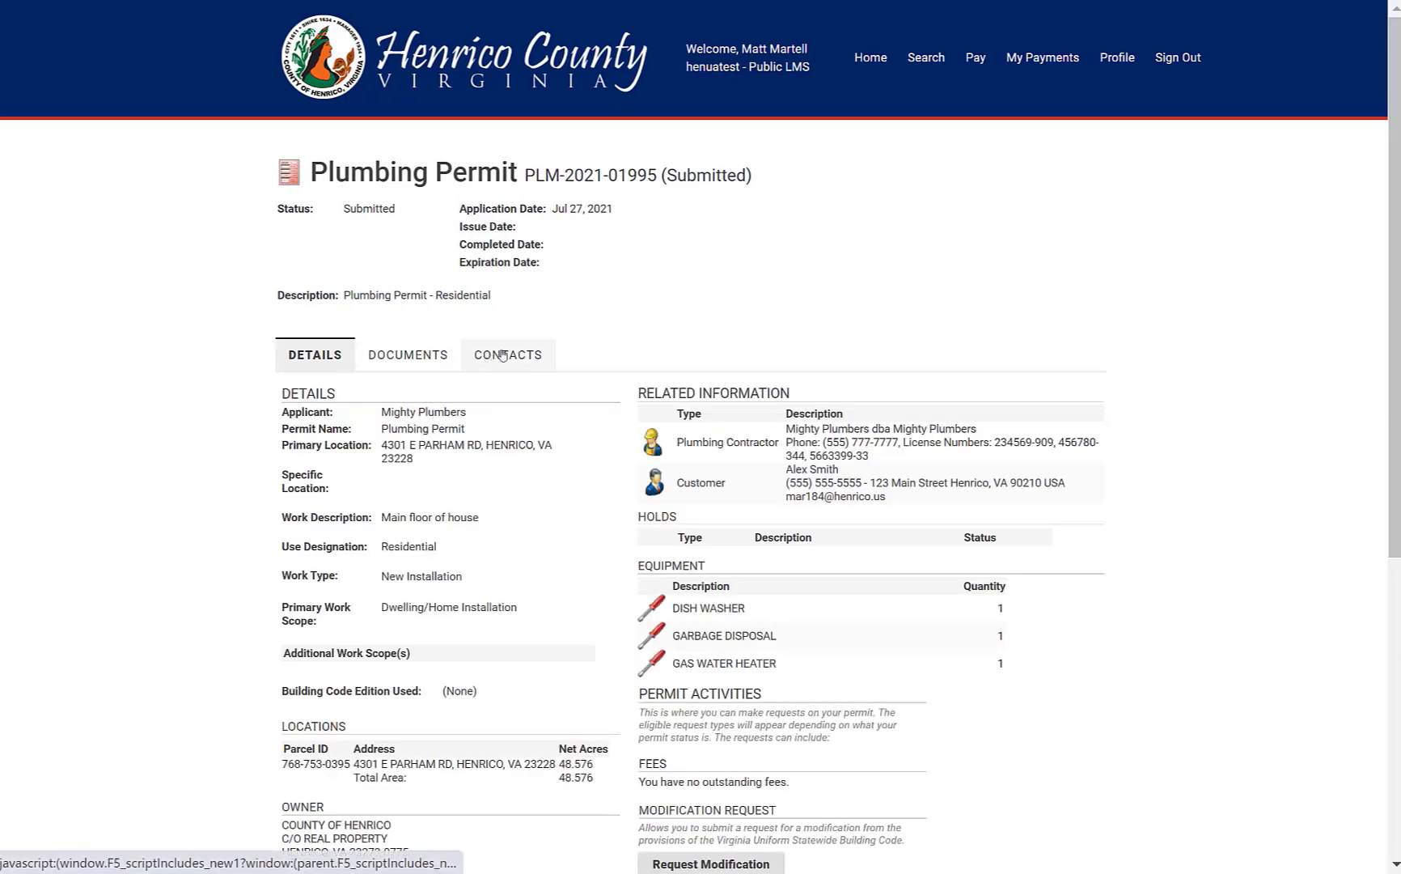